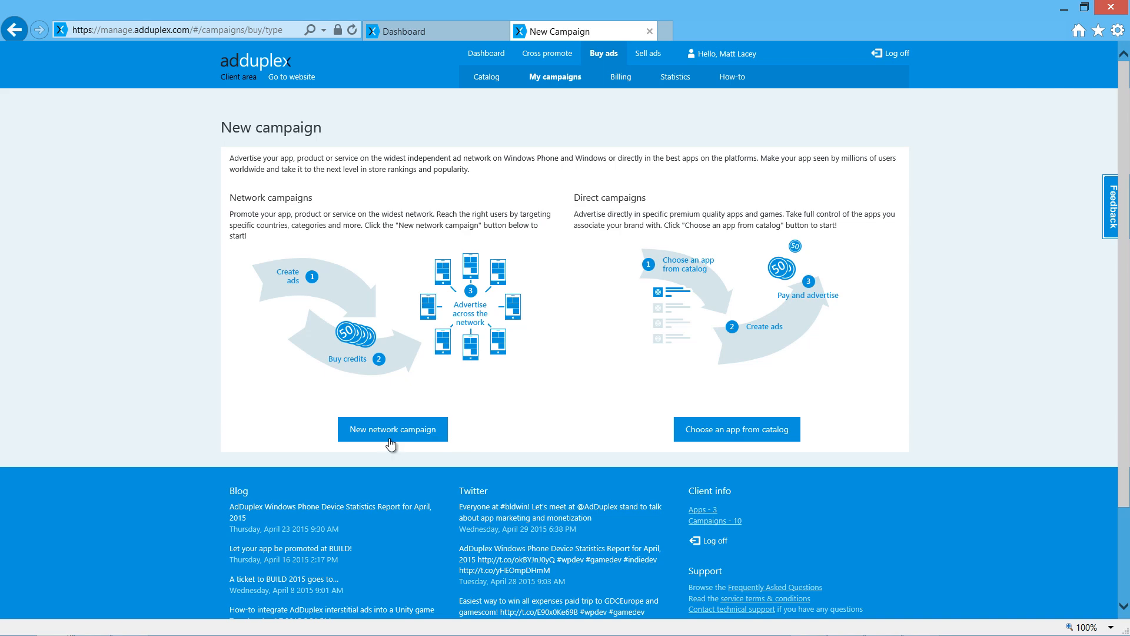
Create a new network campaign titled "mag1" with the Windows Phone campaign type.
{"action": "left_click", "coordinate": [389, 439]}
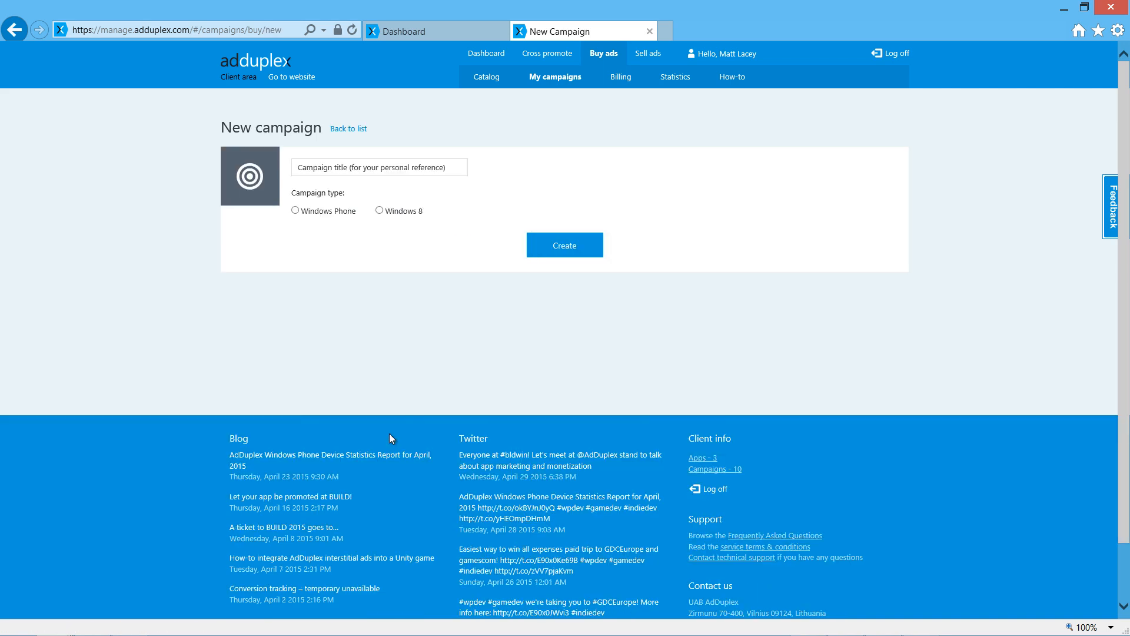
{"action": "left_click", "coordinate": [324, 170]}
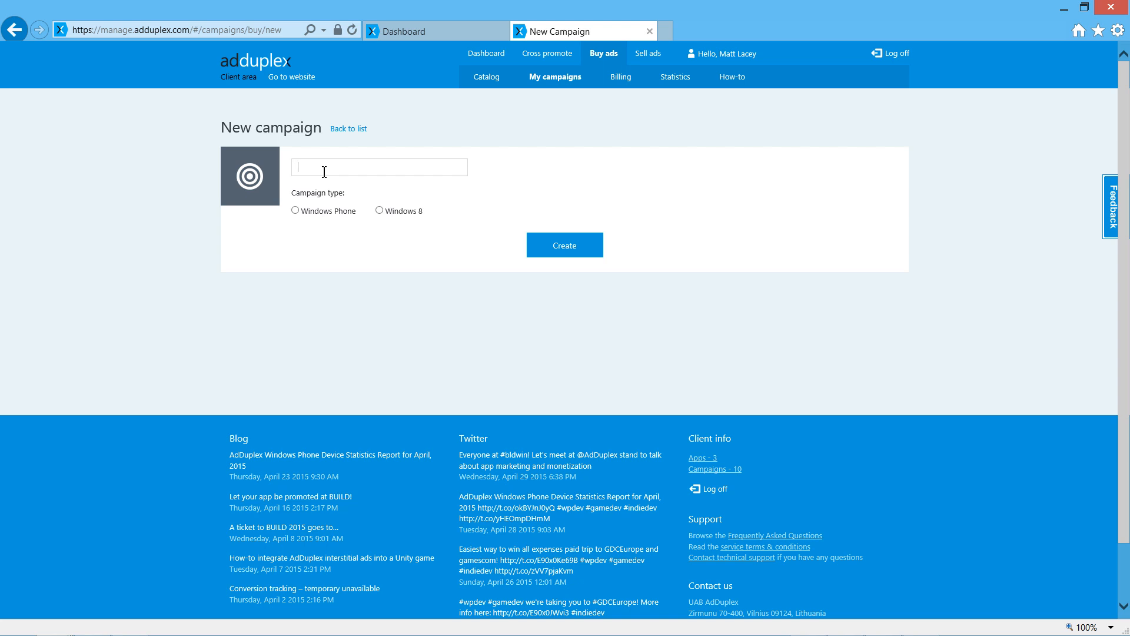
{"action": "type", "text": "mag1"}
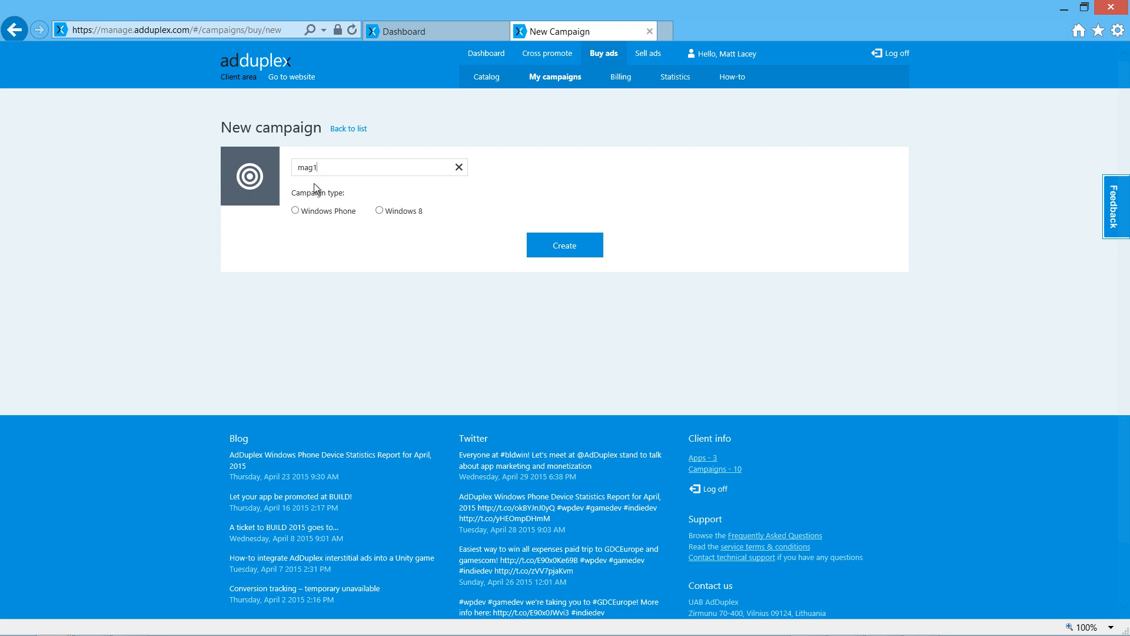
{"action": "left_click", "coordinate": [295, 211]}
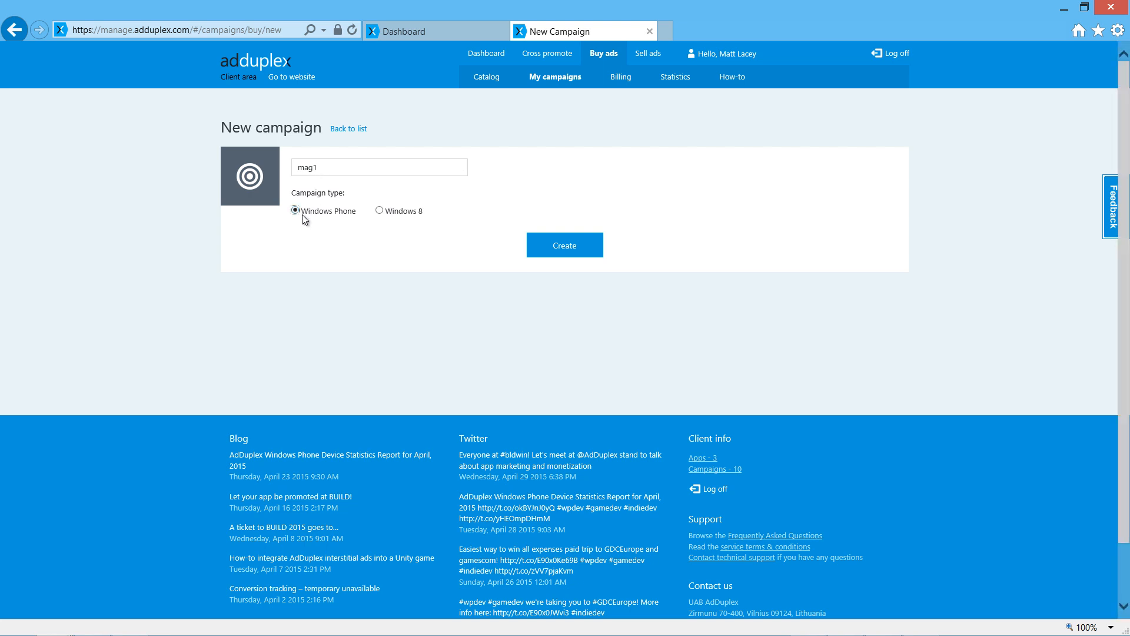
{"action": "left_click", "coordinate": [555, 253]}
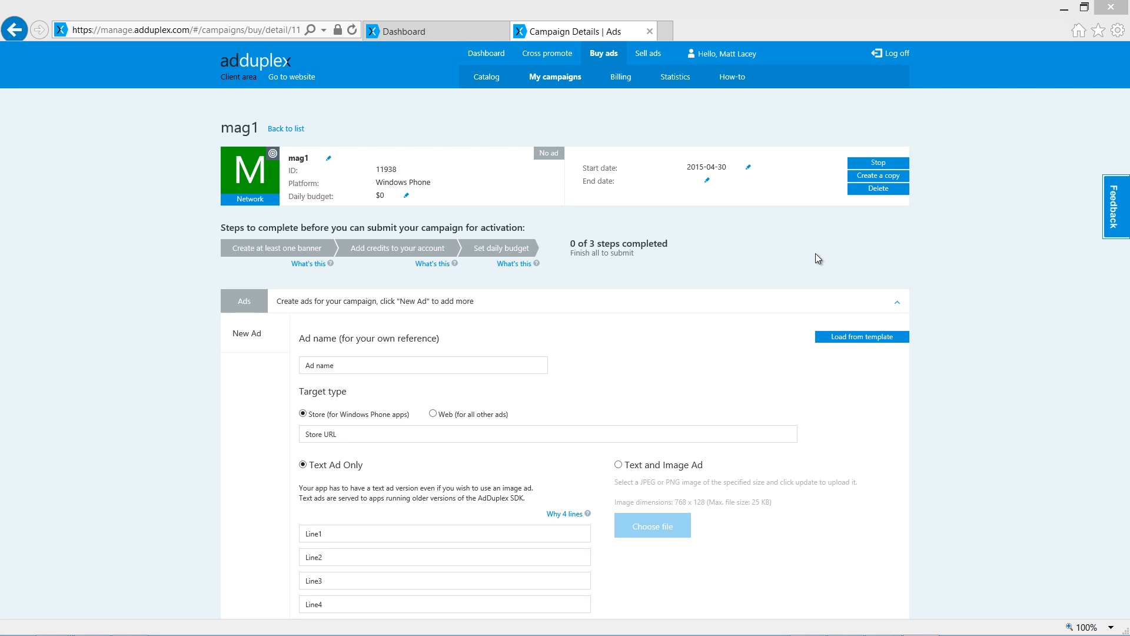
Set the mag1 campaign's daily budget to $10.
{"action": "left_click", "coordinate": [407, 197]}
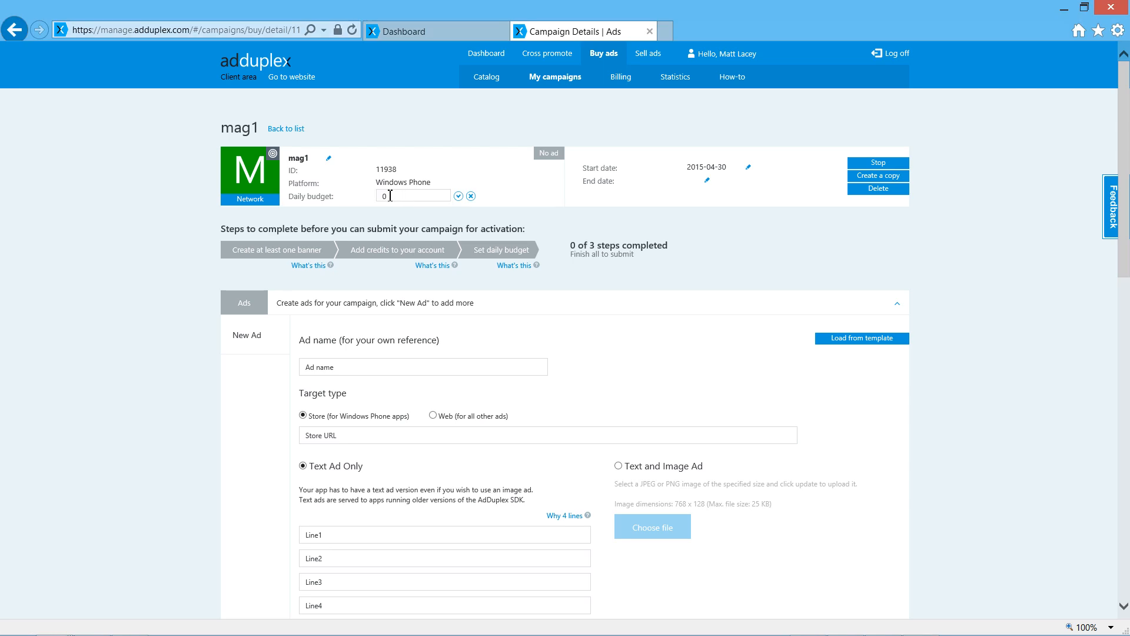
{"action": "type", "text": "10"}
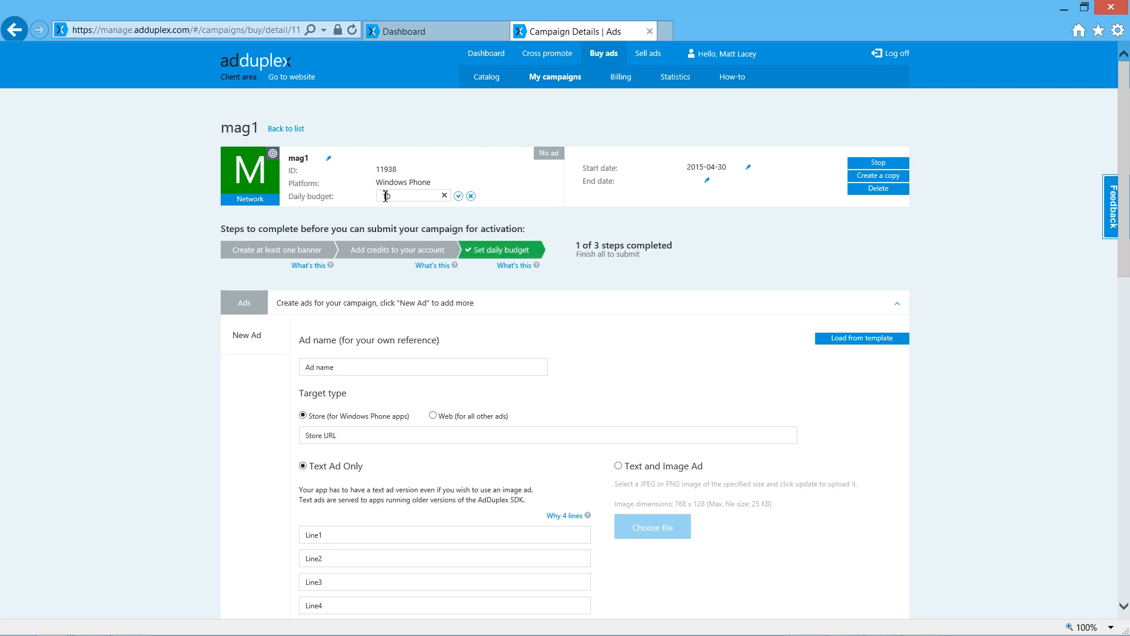
{"action": "left_click", "coordinate": [458, 196]}
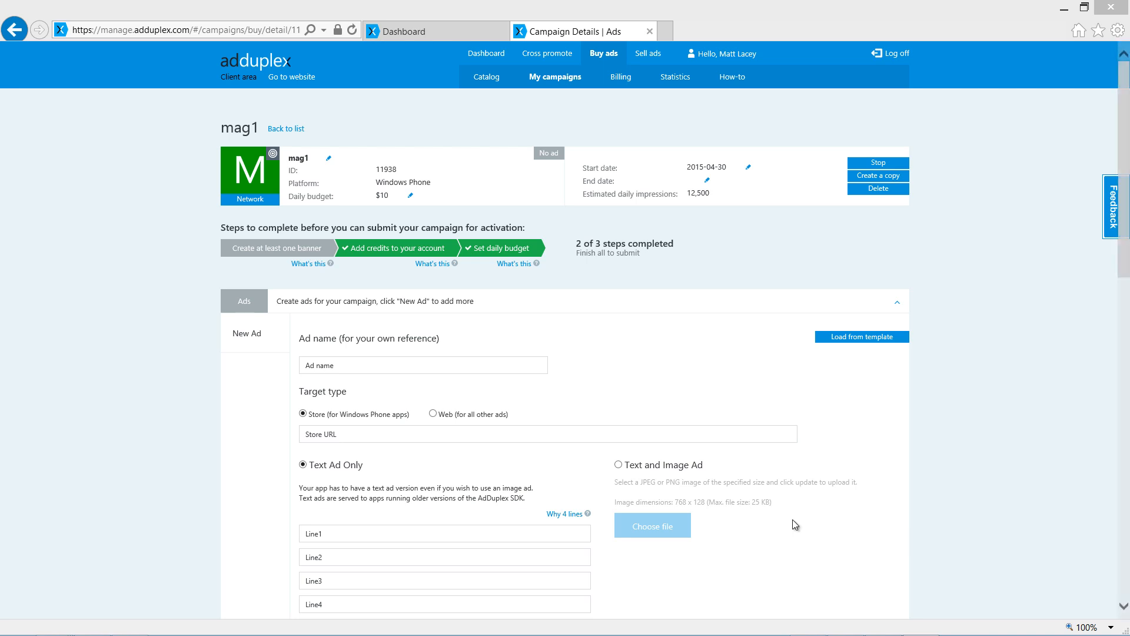
{"action": "left_click", "coordinate": [389, 366]}
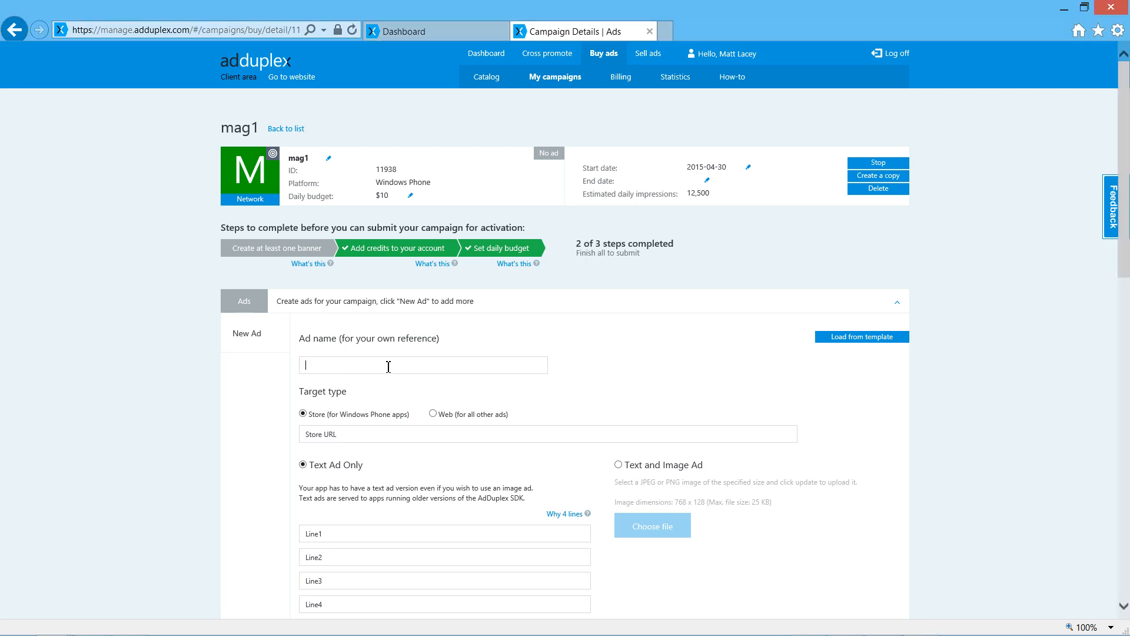
{"action": "type", "text": "default"}
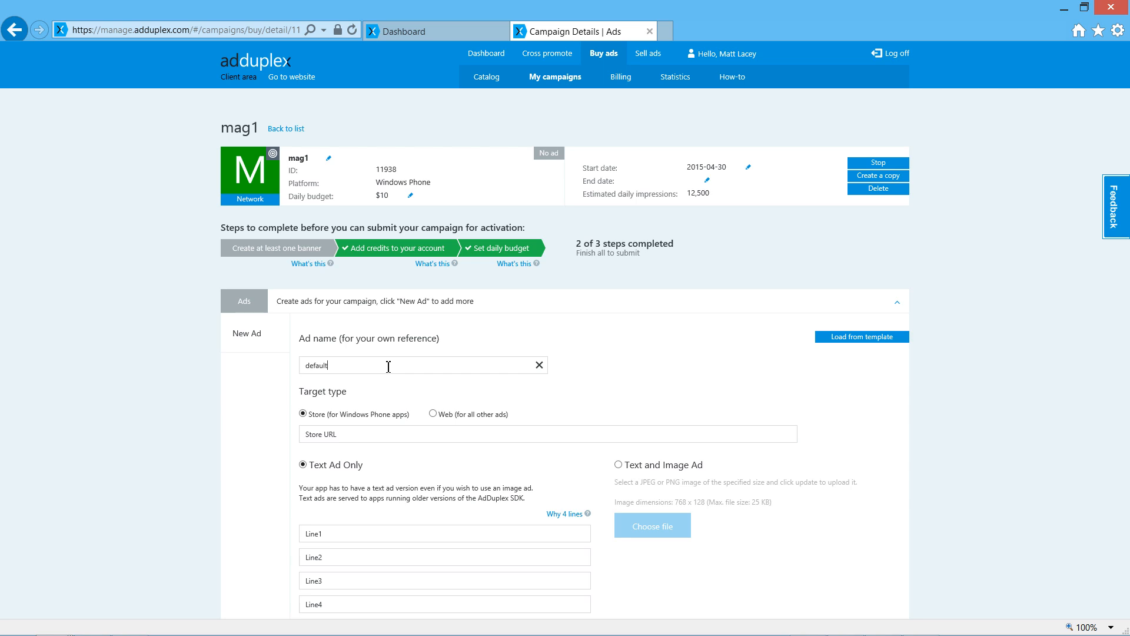
{"action": "left_click", "coordinate": [351, 434]}
{"action": "type", "text": "http://www.windowsphone.com/s?appid=82d011f0-dd90-48f0-bf0f-40083ba0d42b"}
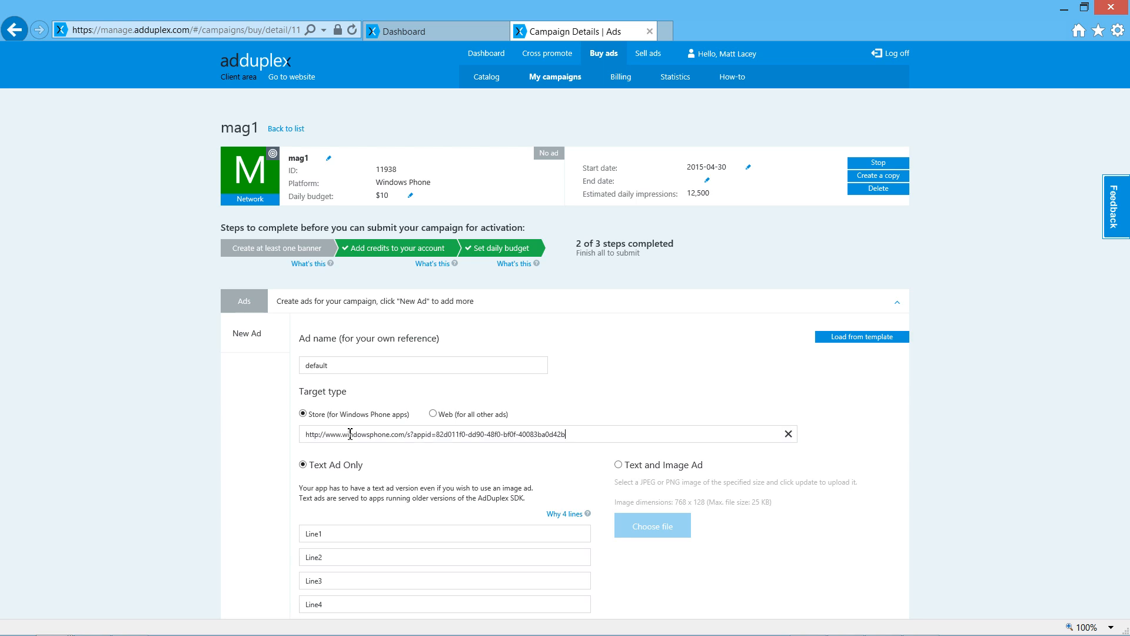
Enter "My Awesome Game" as the first line of the text ad.
{"action": "scroll", "coordinate": [350, 434], "scroll_direction": "down", "scroll_amount": 3}
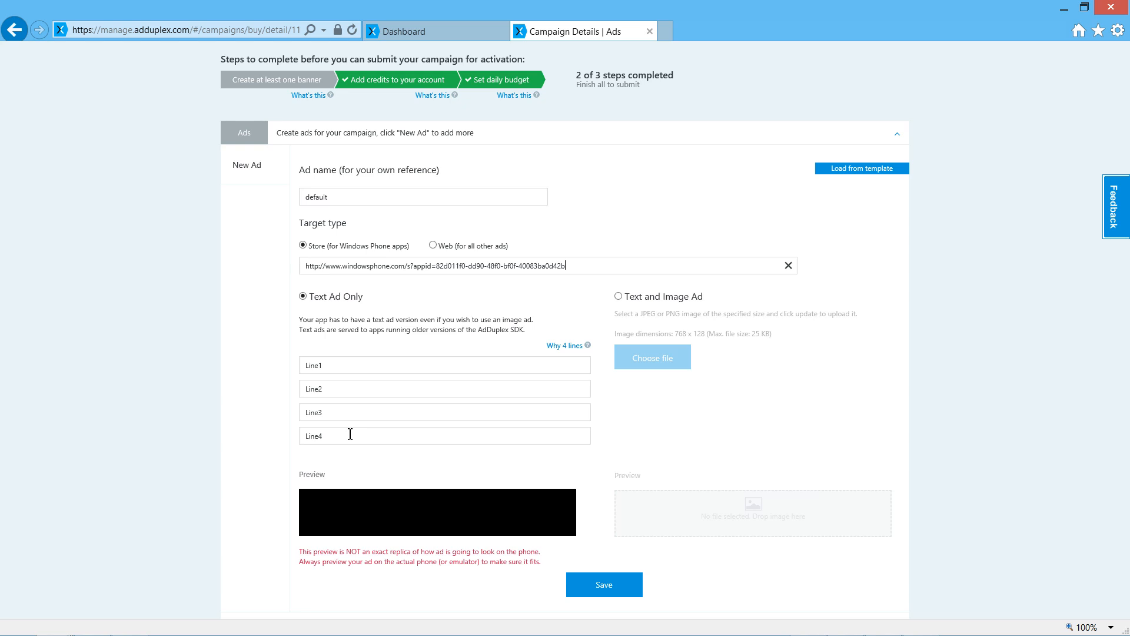
{"action": "left_click", "coordinate": [334, 367]}
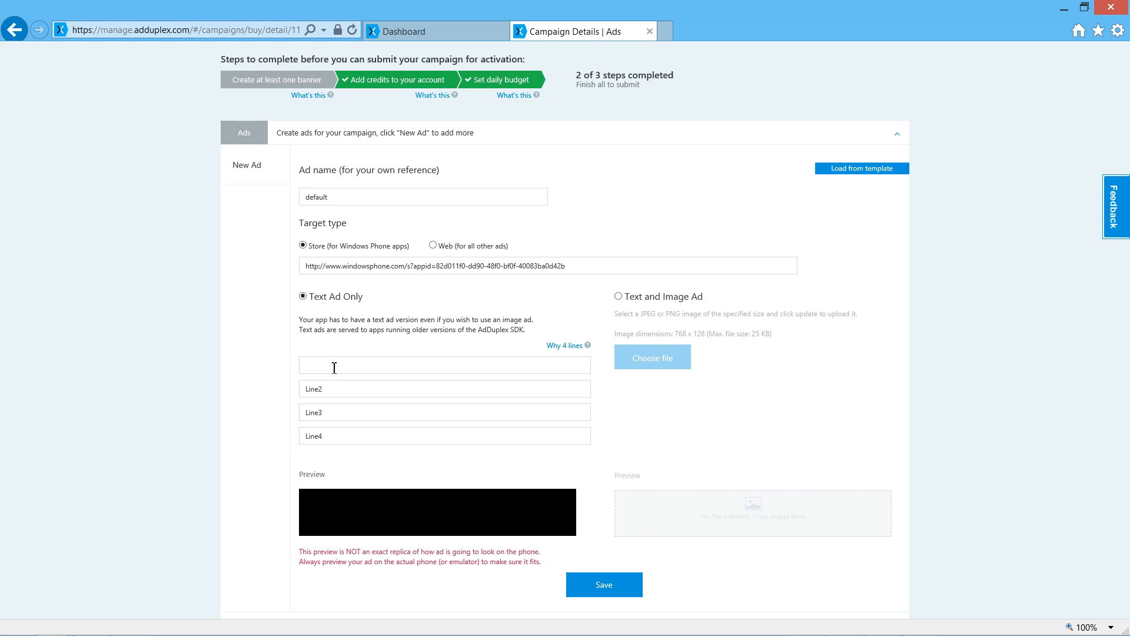
{"action": "type", "text": "My Awesome Game"}
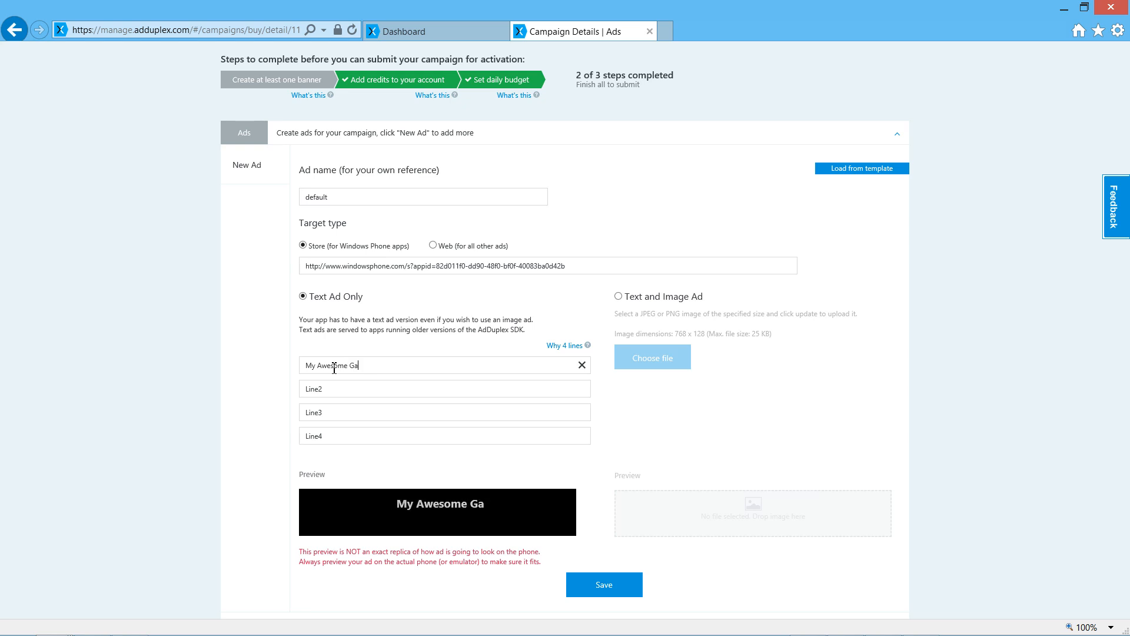
{"action": "key", "text": "Tab"}
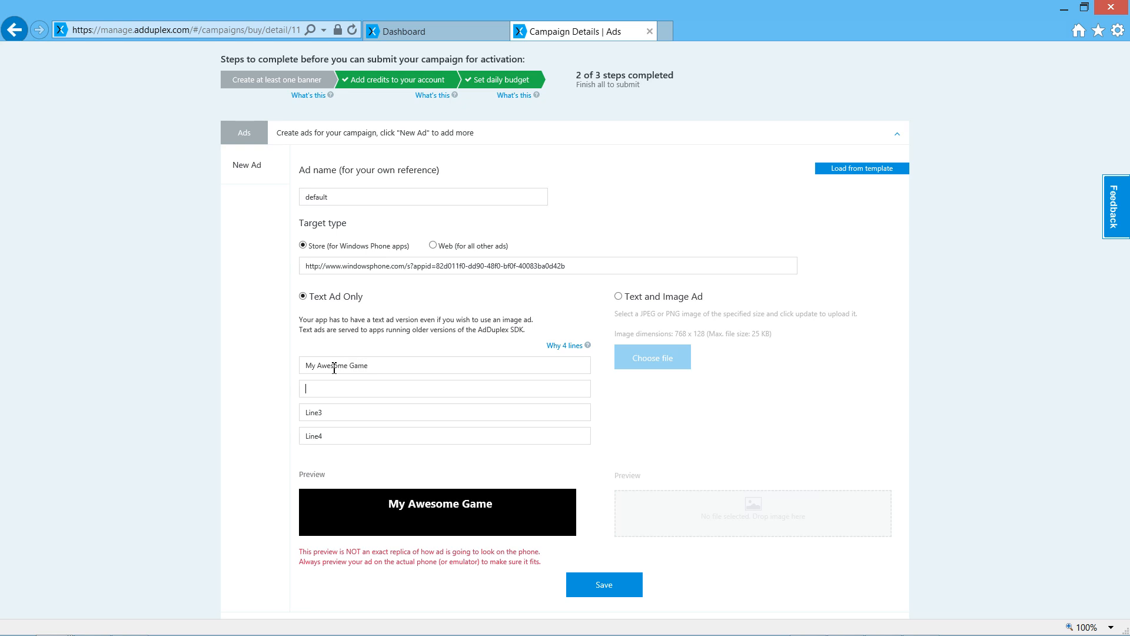
Enter "a fun and challenging game" as the second line of the text ad.
{"action": "type", "text": "a fun a"}
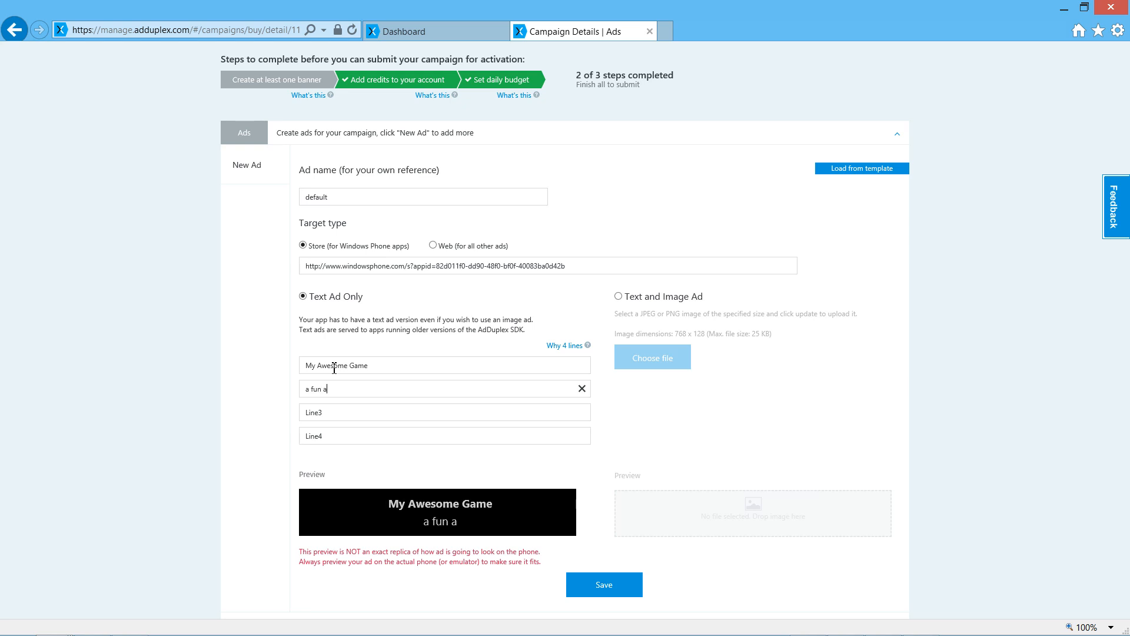
{"action": "type", "text": "nd challengin game"}
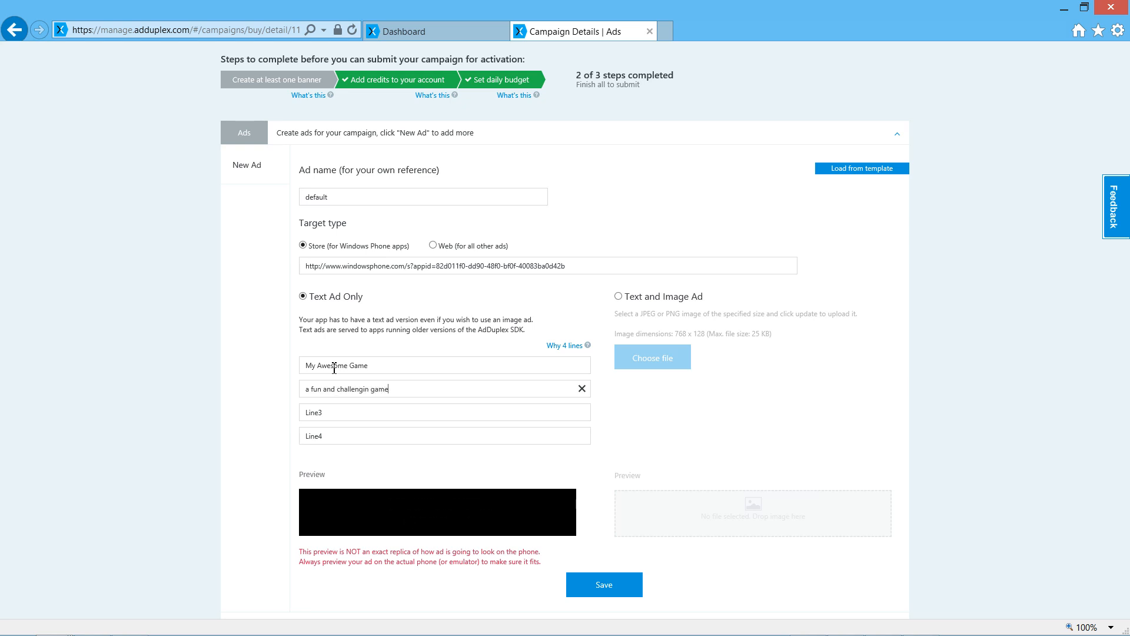
{"action": "key", "text": "Left"}
{"action": "key", "text": "Left"}
{"action": "key", "text": "Left"}
{"action": "key", "text": "Left"}
{"action": "key", "text": "Left"}
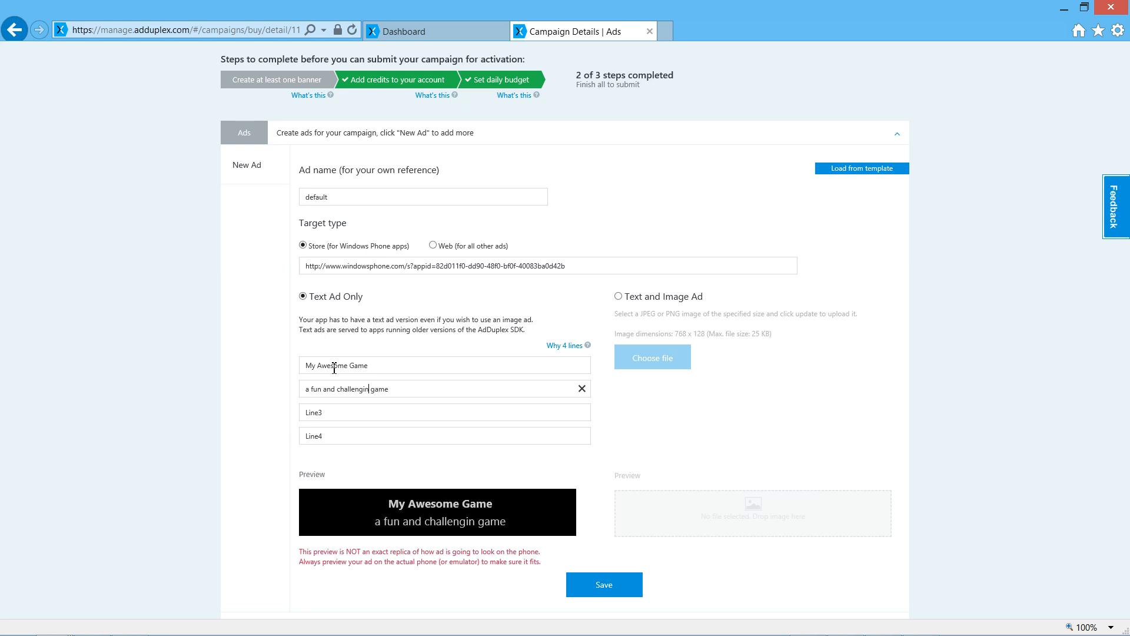
{"action": "type", "text": "g"}
{"action": "key", "text": "Tab"}
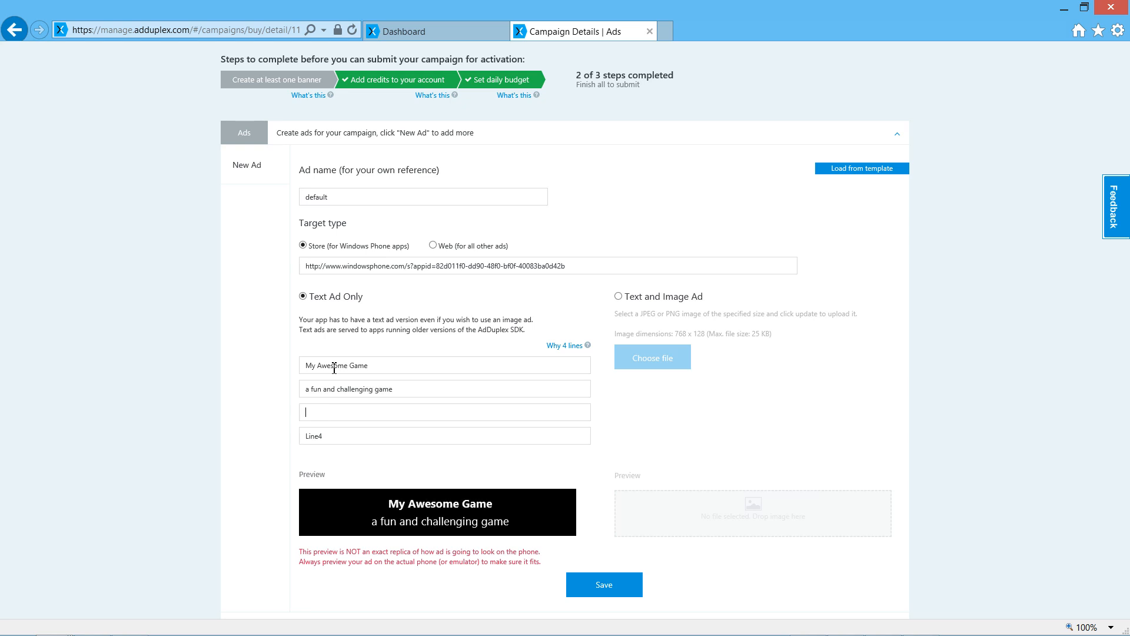
Enter "300+ levels" as the third line of the text ad.
{"action": "type", "text": "300"}
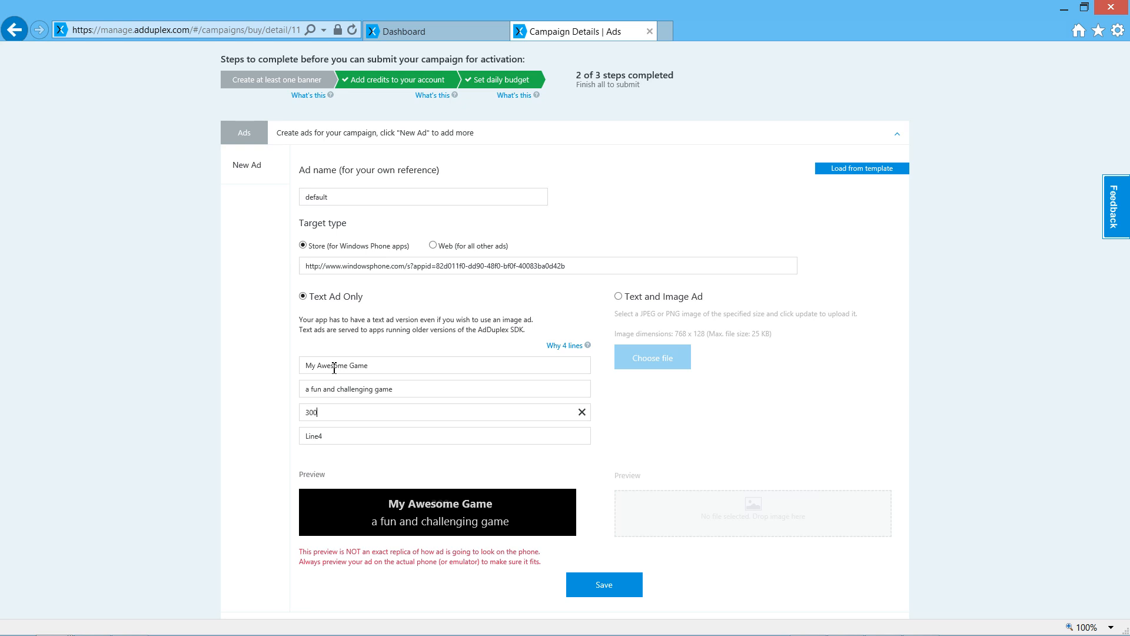
{"action": "type", "text": "+ leve"}
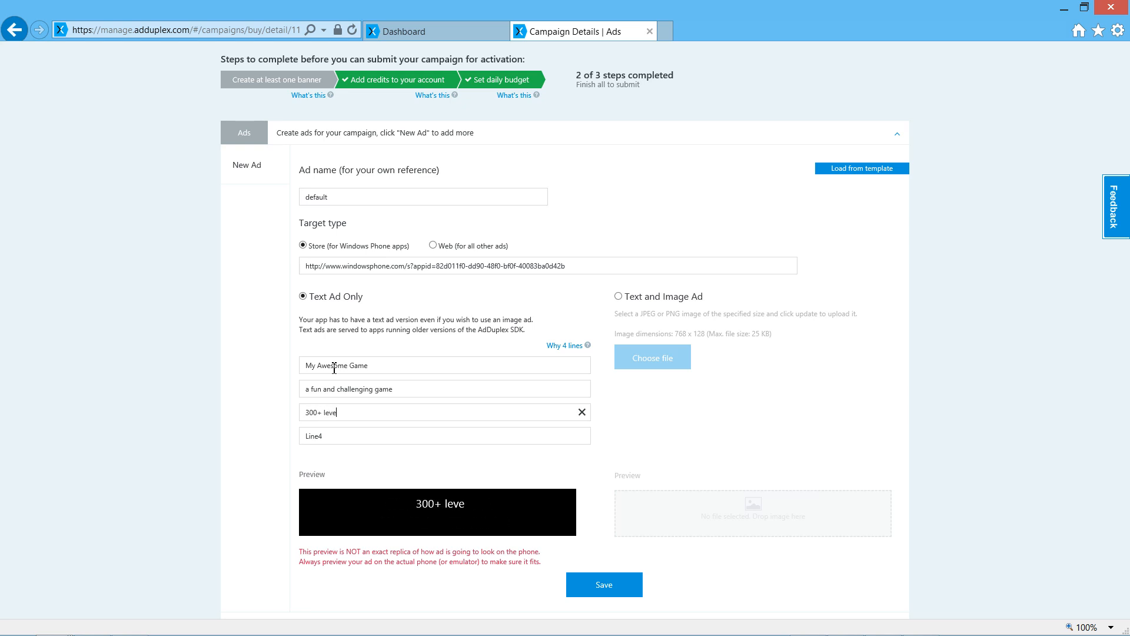
{"action": "type", "text": "ls"}
{"action": "key", "text": "Tab"}
Enter "try it today for FREE!" as the fourth line of the text ad and save the ad.
{"action": "type", "text": "try"}
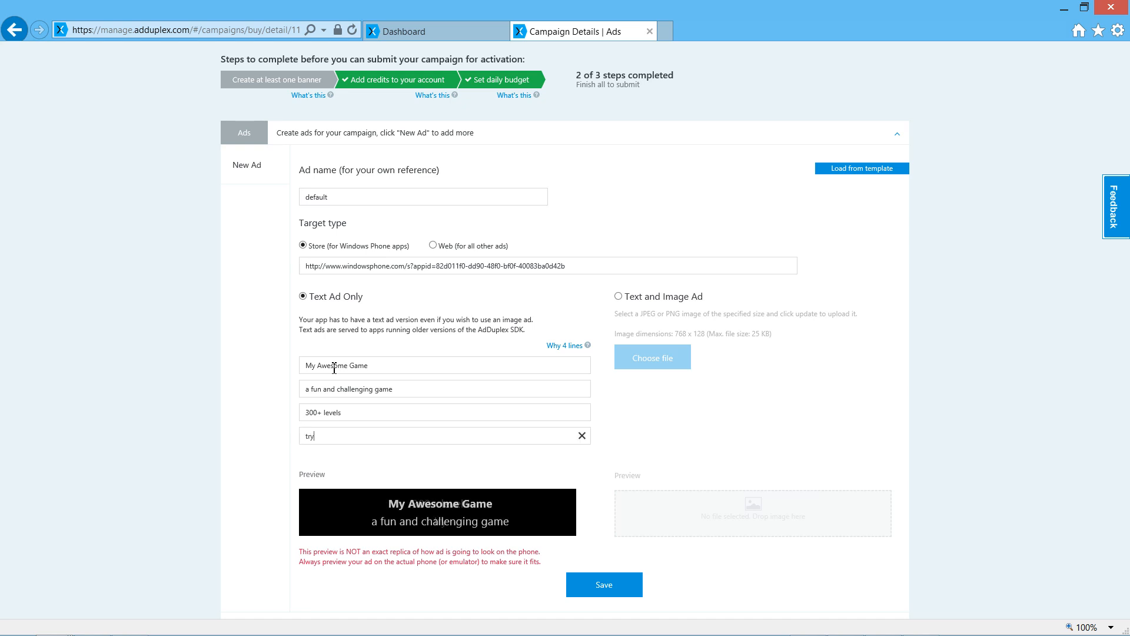
{"action": "type", "text": " in"}
{"action": "key", "text": "BackSpace"}
{"action": "type", "text": "t "}
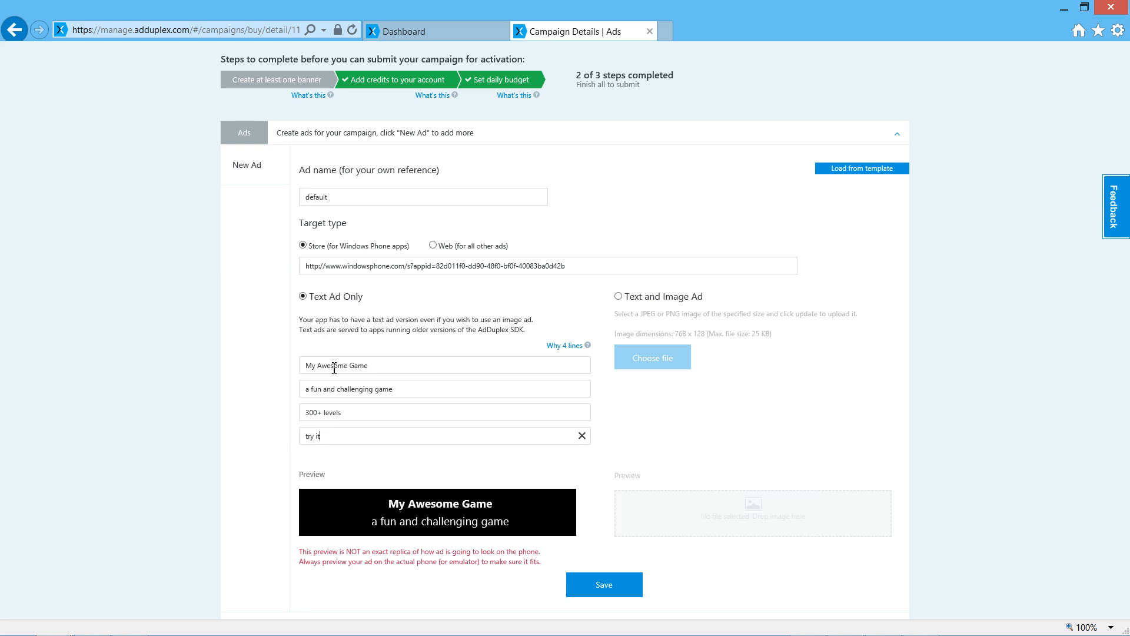
{"action": "type", "text": "today for FR"}
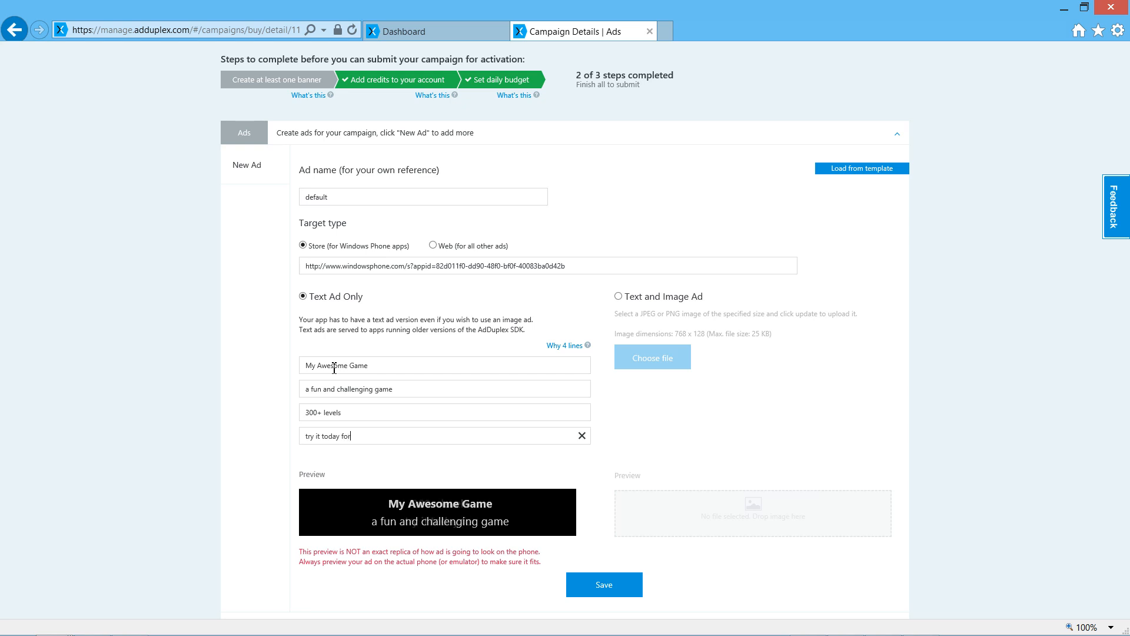
{"action": "type", "text": "EE!"}
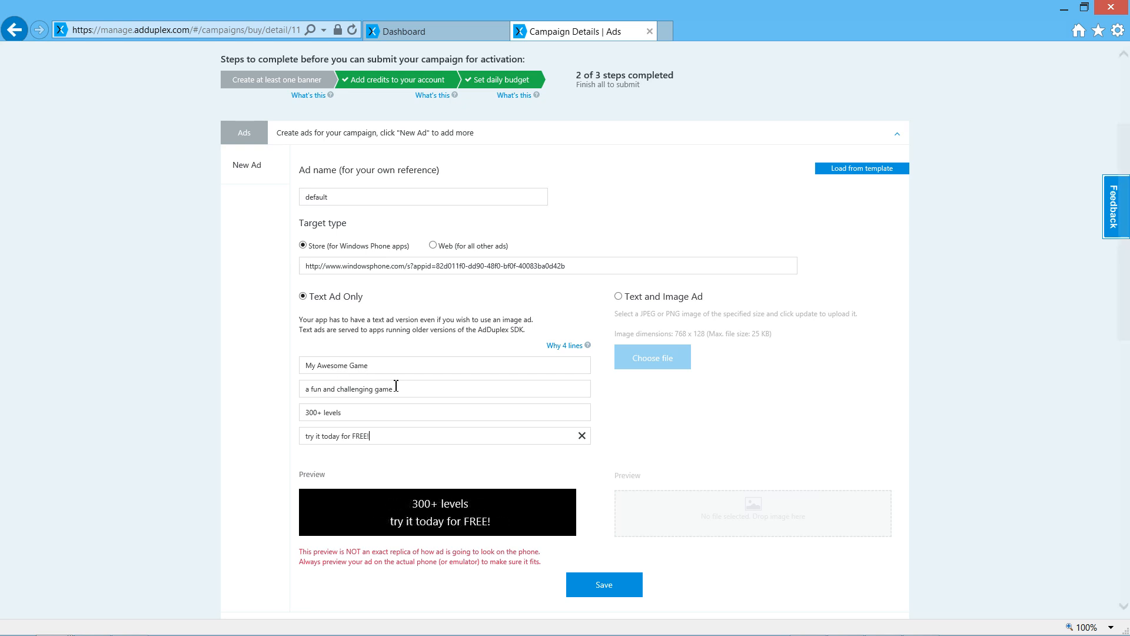
{"action": "left_click", "coordinate": [601, 595]}
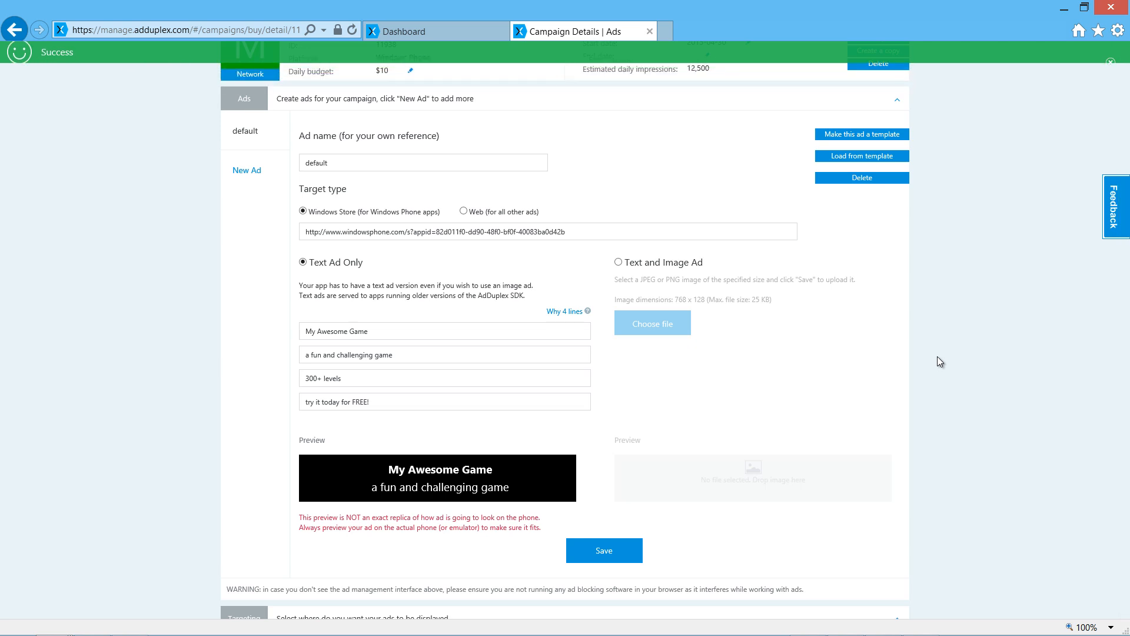
Make the default ad a template, save that template and dismiss the notification.
{"action": "left_click", "coordinate": [861, 134]}
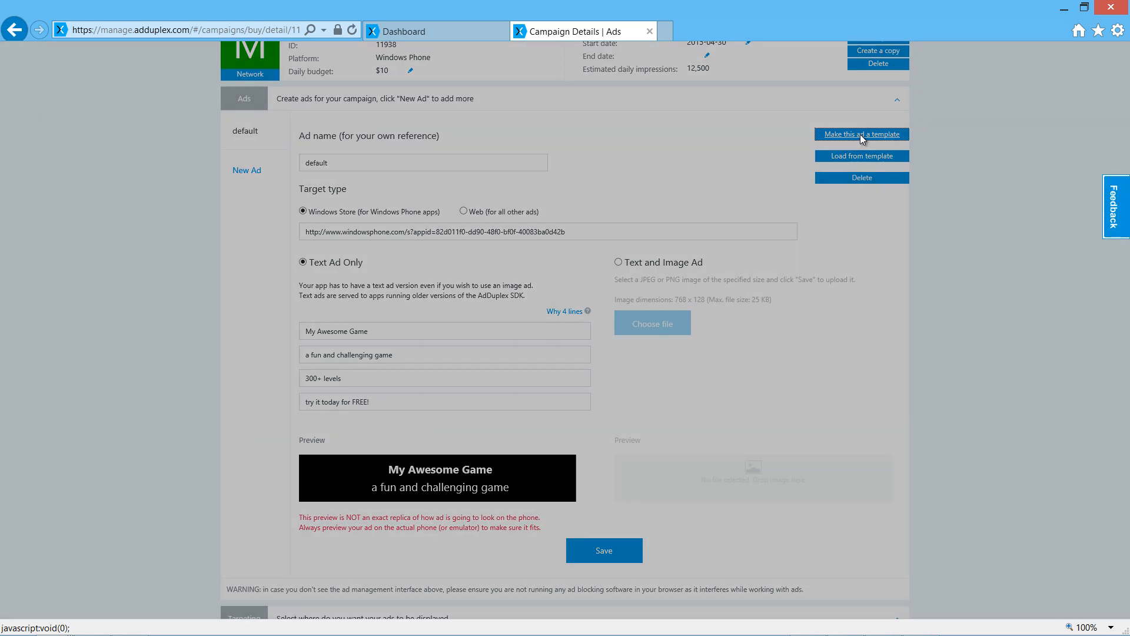
{"action": "left_click", "coordinate": [720, 109]}
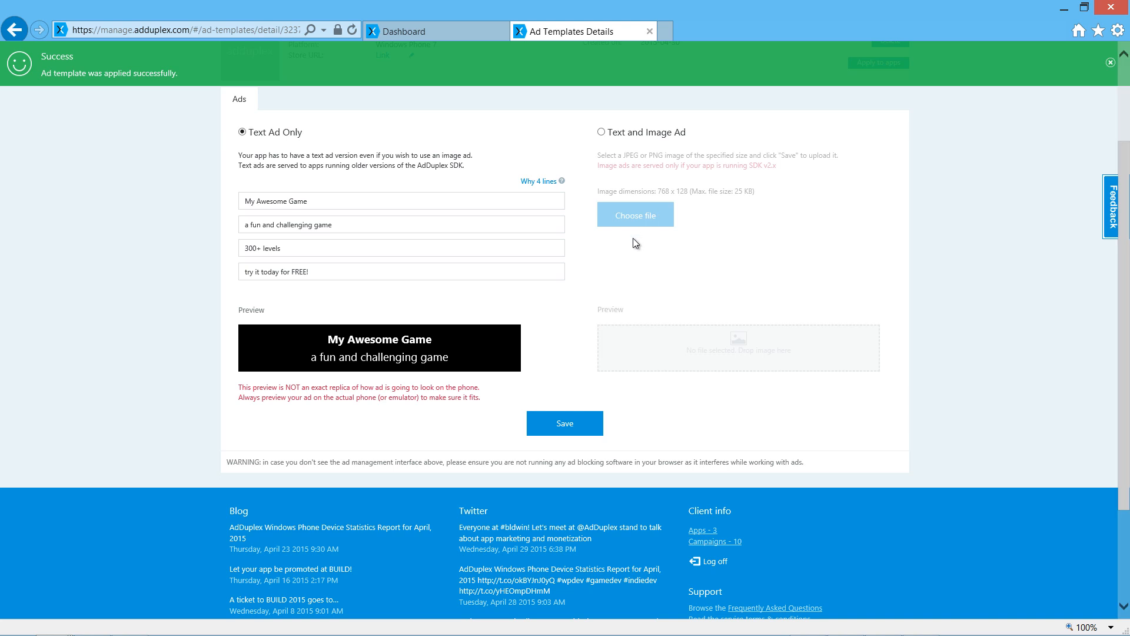
{"action": "scroll", "coordinate": [572, 388], "scroll_direction": "up", "scroll_amount": 3}
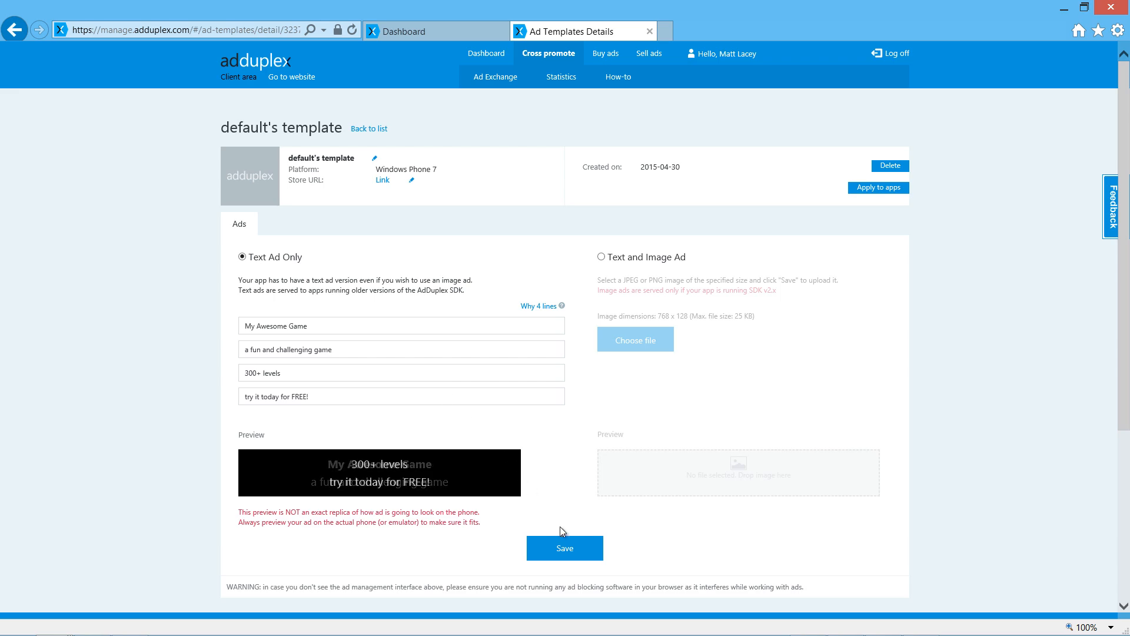
{"action": "left_click", "coordinate": [574, 555]}
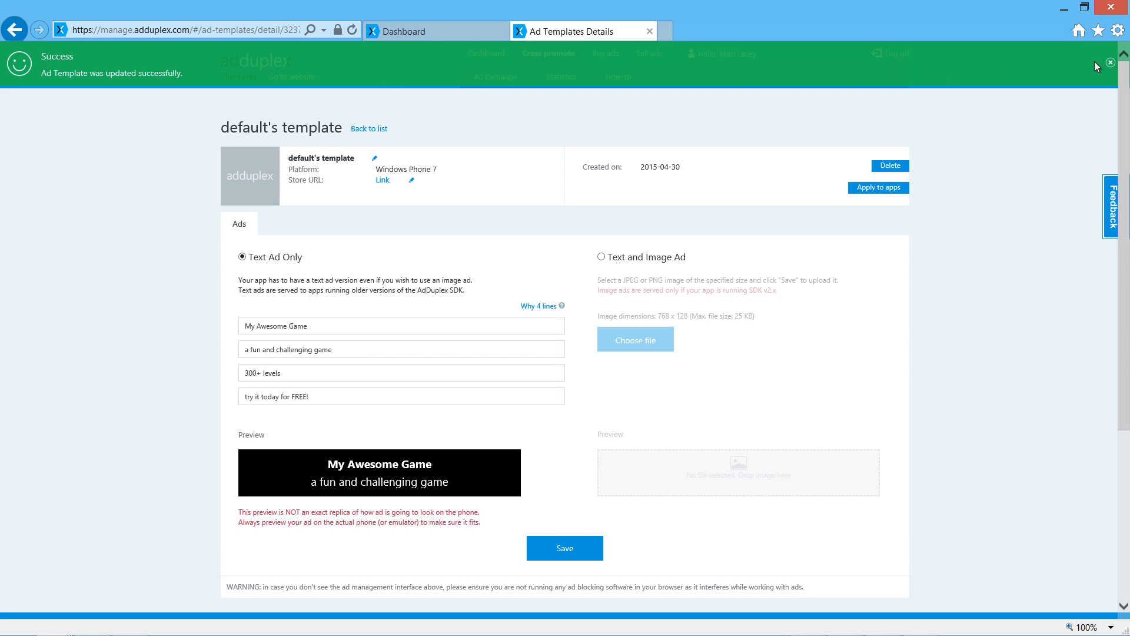
{"action": "left_click", "coordinate": [1110, 63]}
Return to the mag1 campaign and add a new ad by loading "default's template".
{"action": "left_click", "coordinate": [614, 55]}
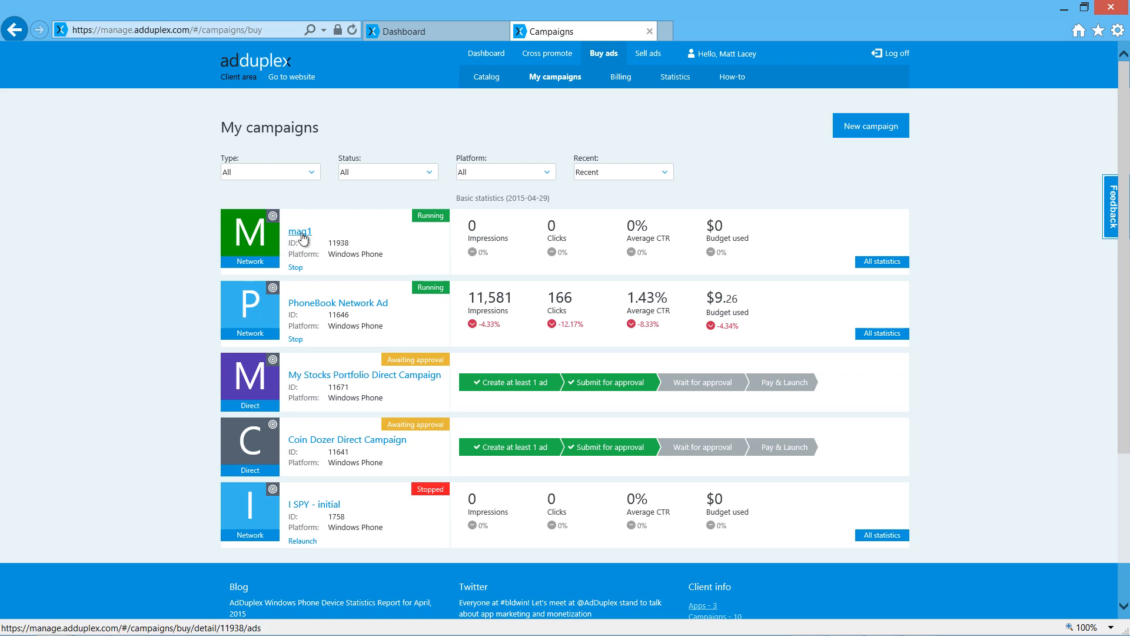
{"action": "left_click", "coordinate": [279, 243]}
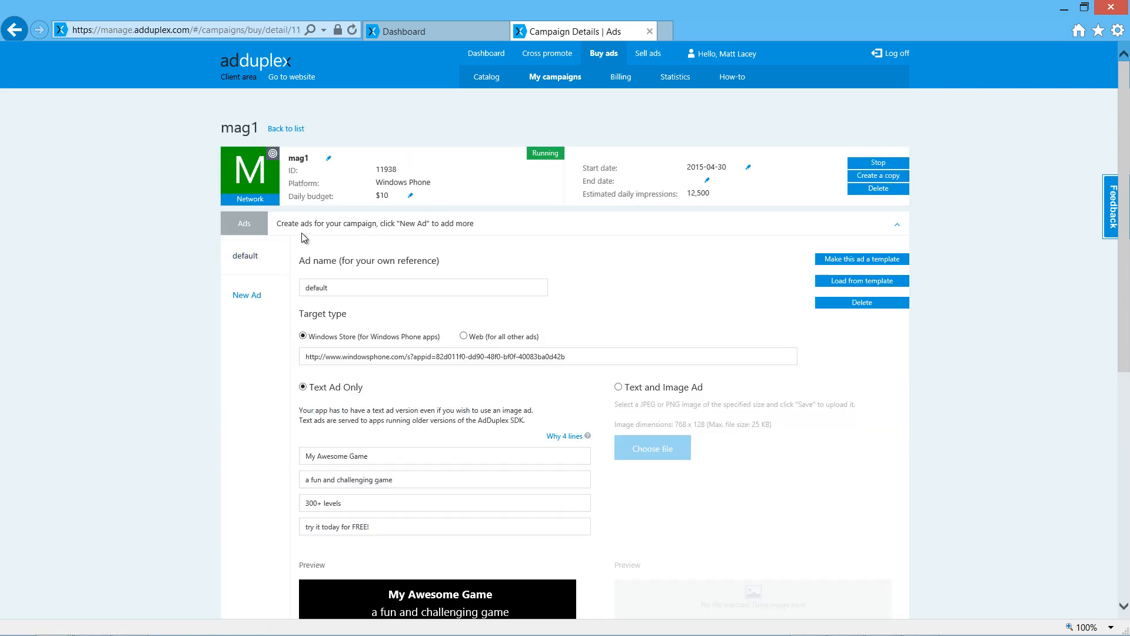
{"action": "left_click", "coordinate": [255, 298]}
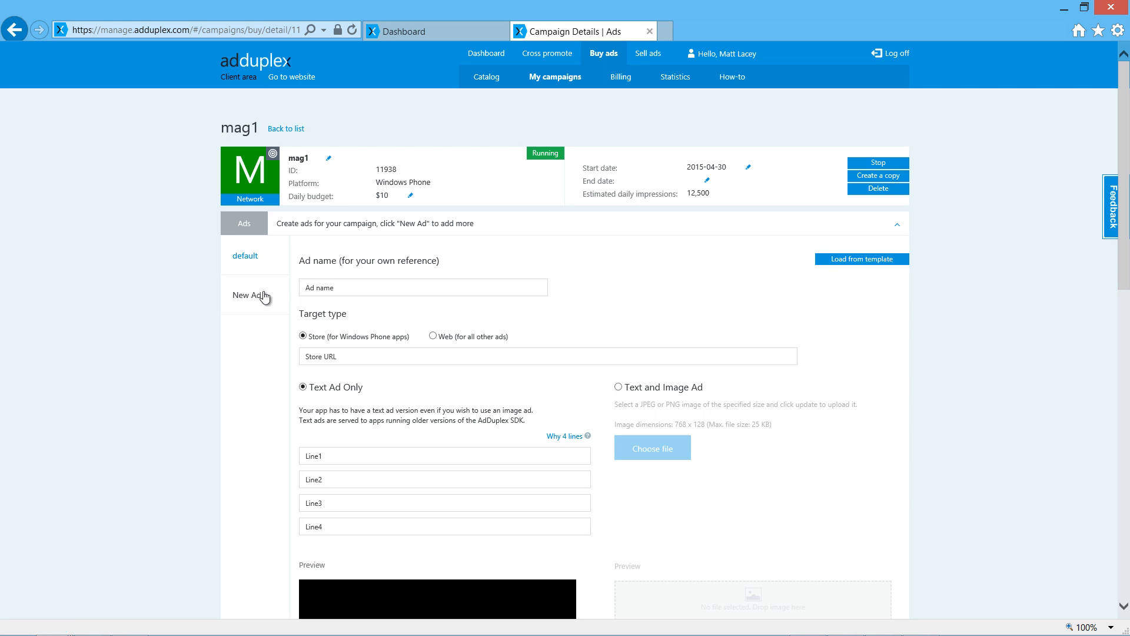
{"action": "left_click", "coordinate": [865, 259]}
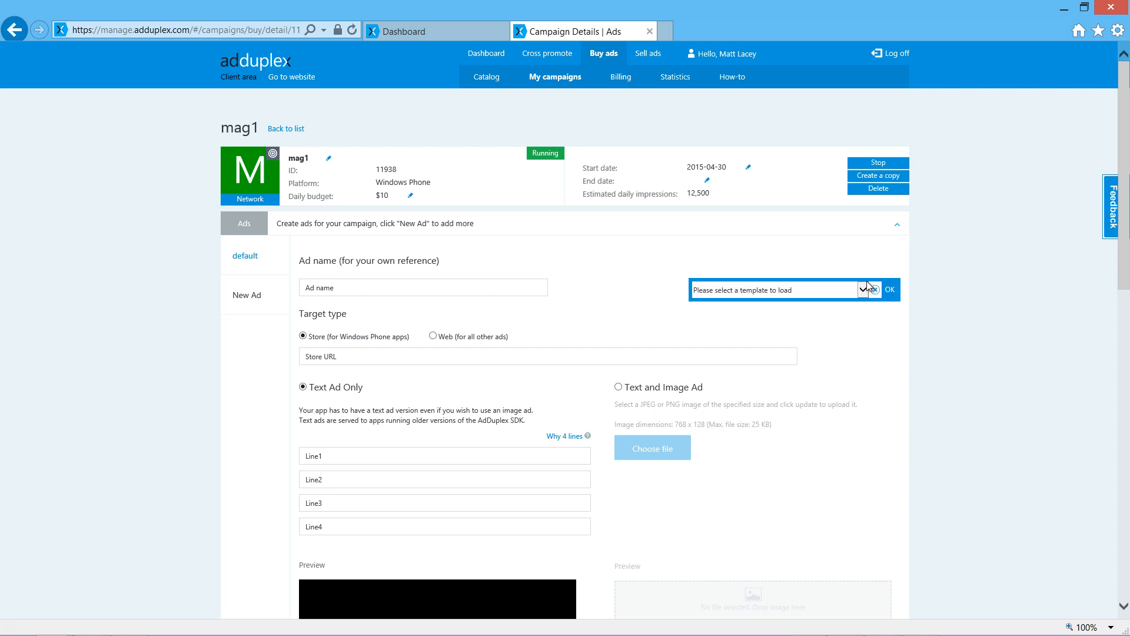
{"action": "left_click", "coordinate": [864, 291]}
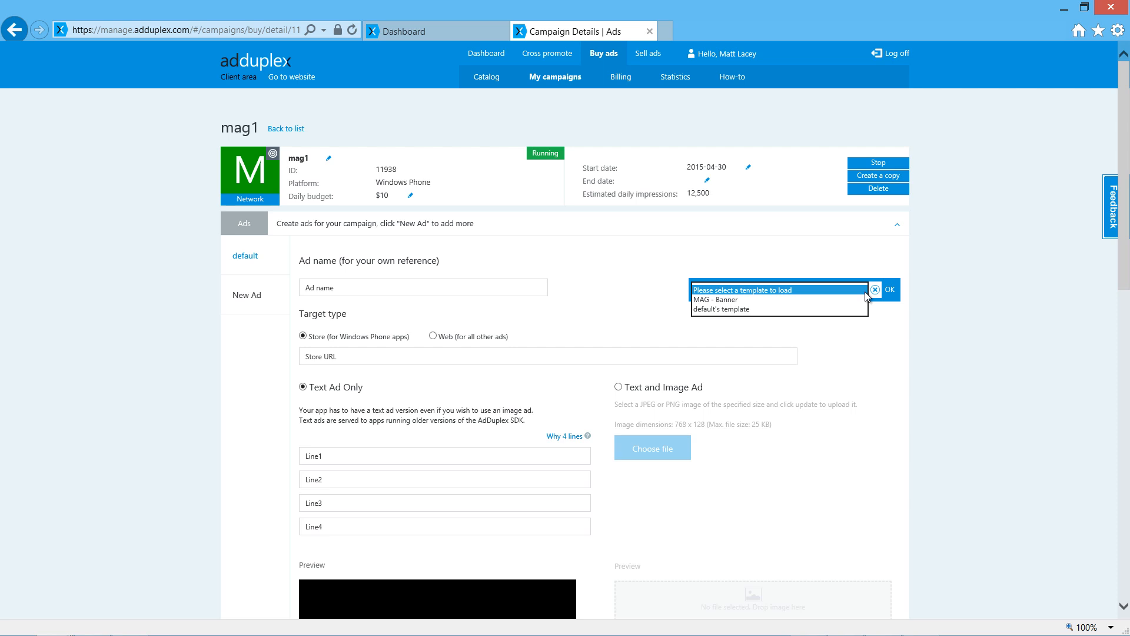
{"action": "left_click", "coordinate": [823, 309]}
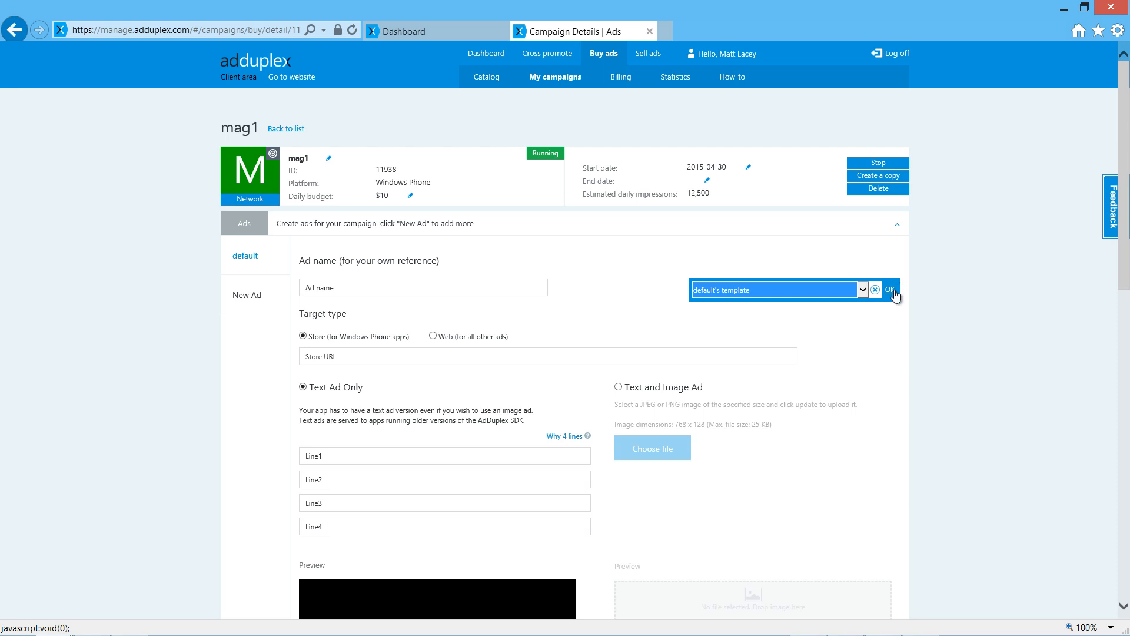
{"action": "left_click", "coordinate": [890, 291]}
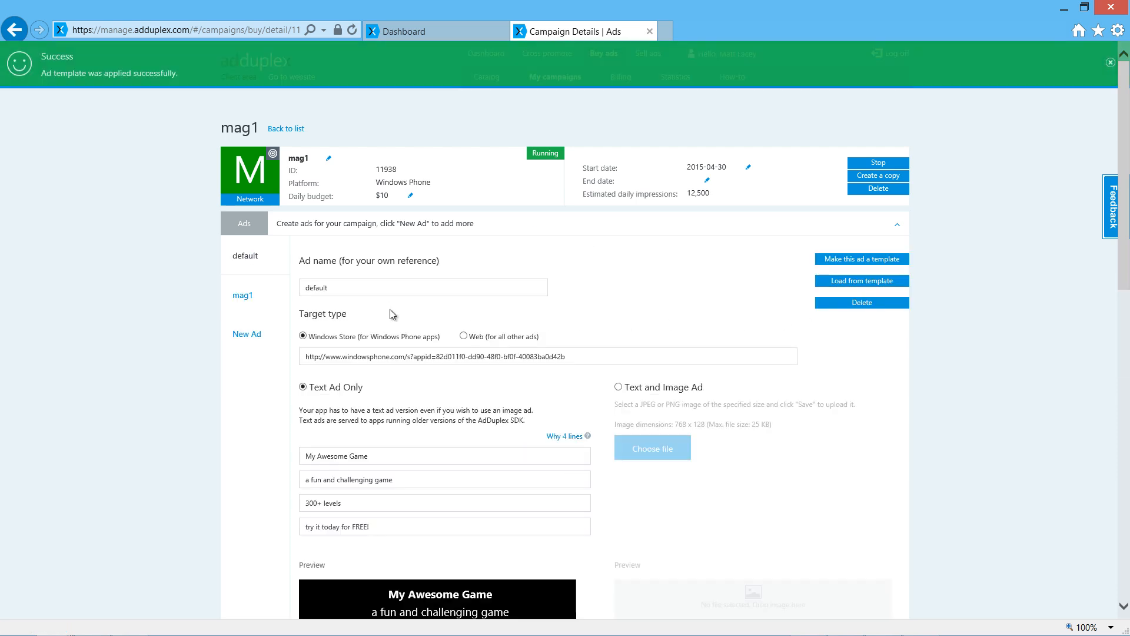
Change the mag1 ad to a text and image ad with MyAwesomeGame-Banner.png as its image, and save it.
{"action": "left_click", "coordinate": [226, 300]}
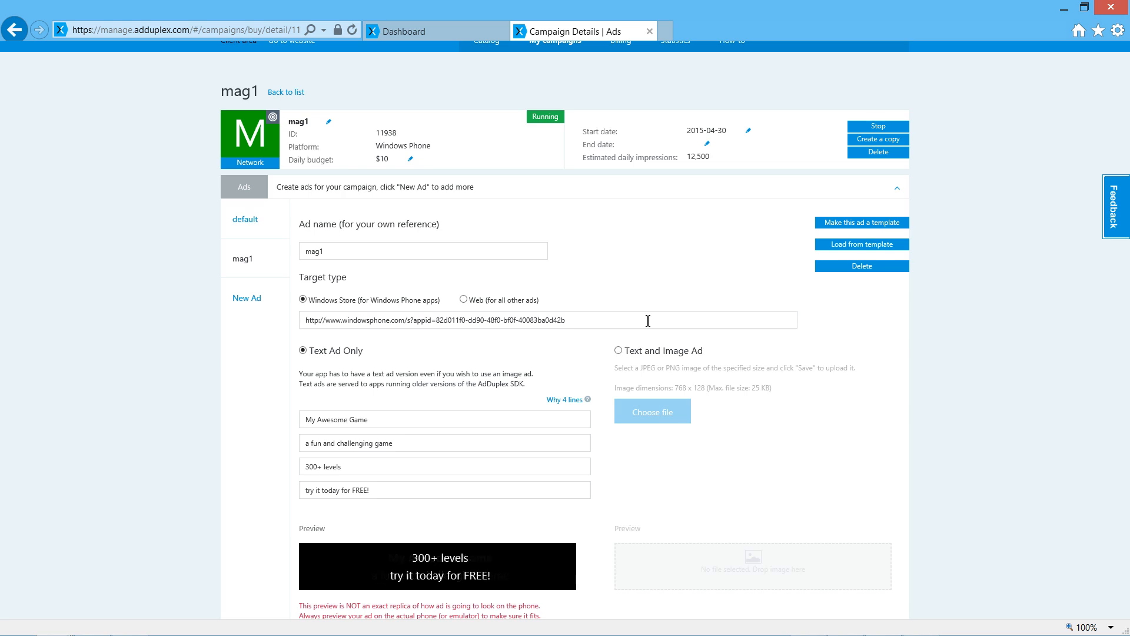
{"action": "left_click", "coordinate": [619, 350]}
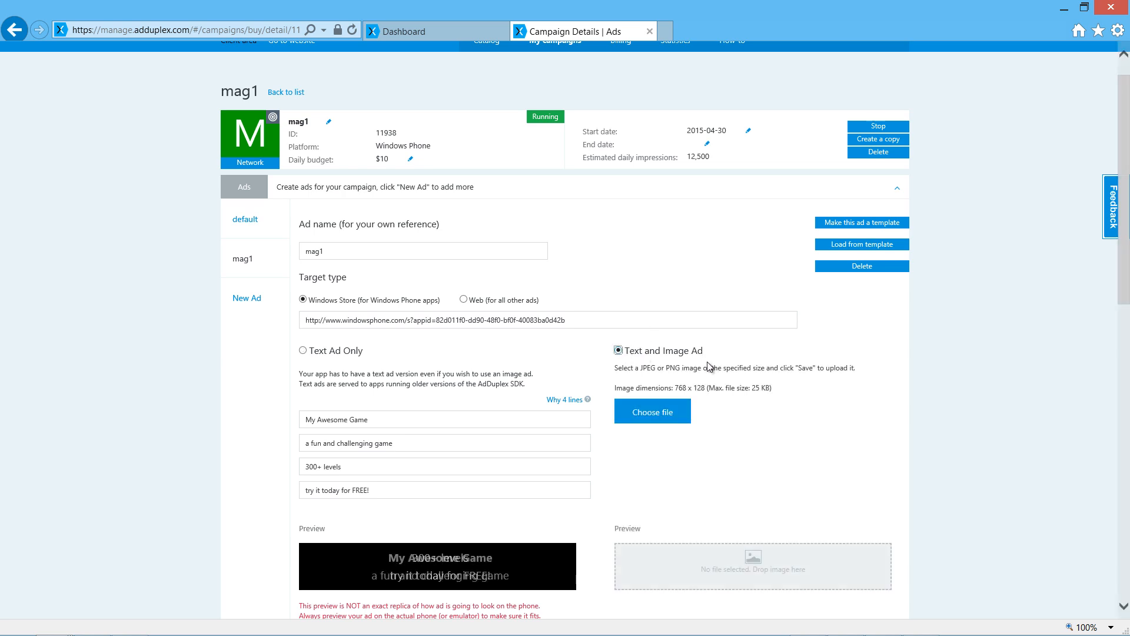
{"action": "left_click", "coordinate": [655, 414]}
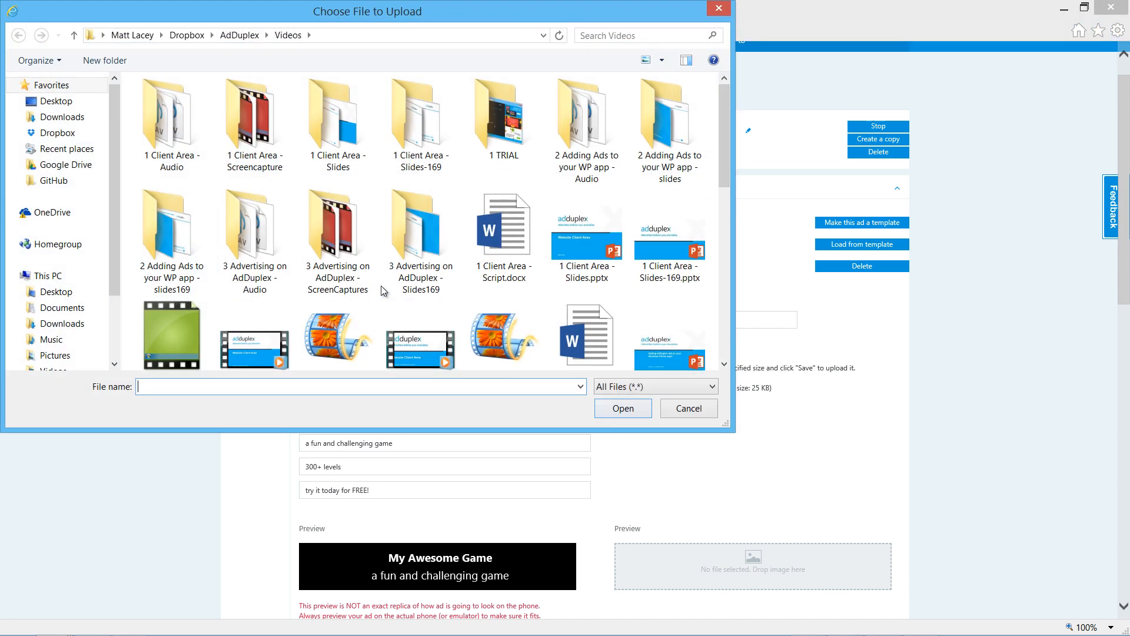
{"action": "left_click_drag", "start_coordinate": [725, 145], "coordinate": [715, 310]}
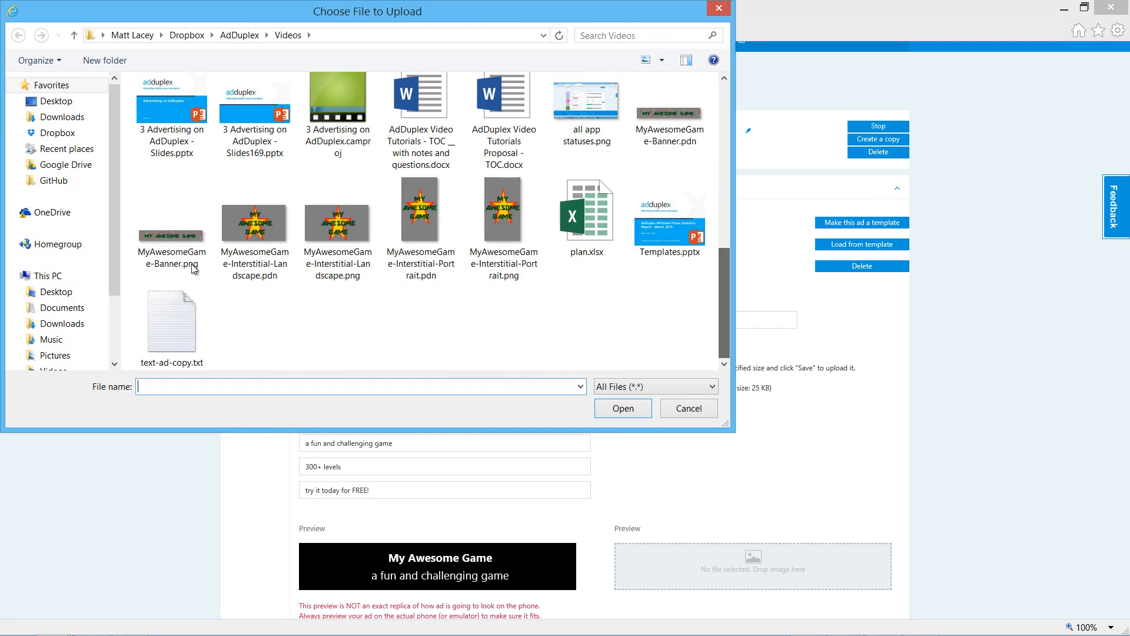
{"action": "double_click", "coordinate": [194, 259]}
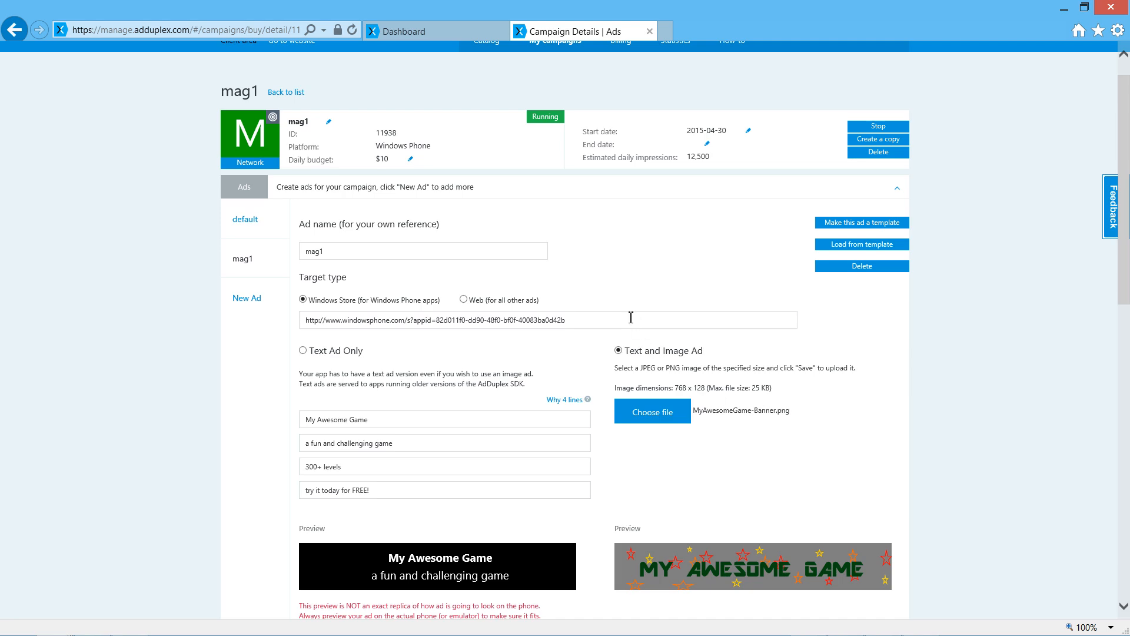
{"action": "scroll", "coordinate": [629, 319], "scroll_direction": "down", "scroll_amount": 1}
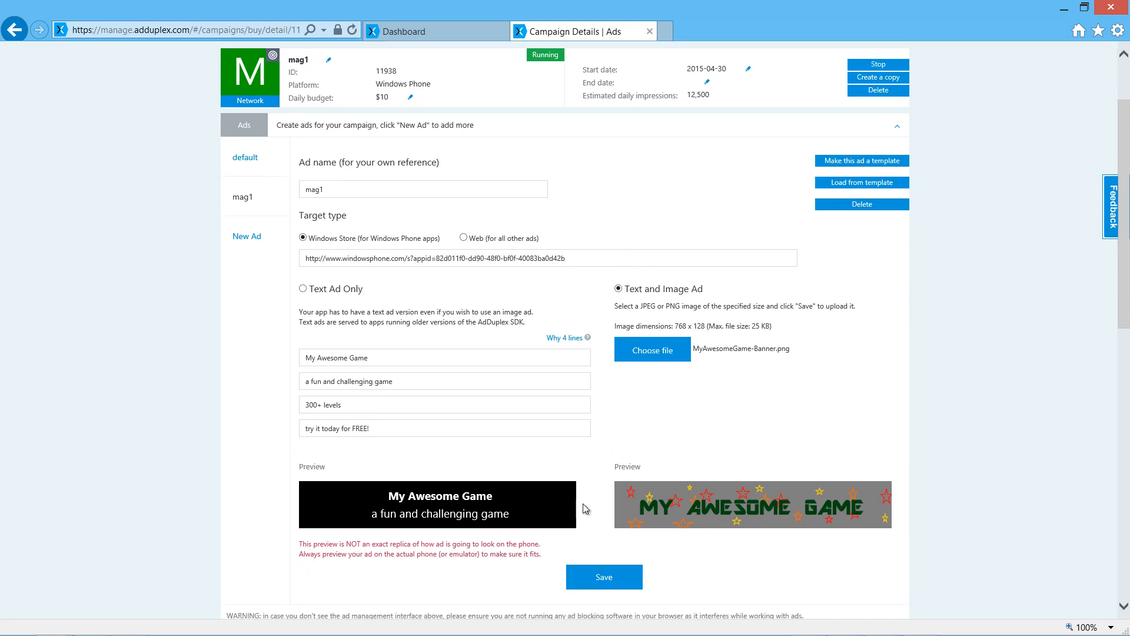
{"action": "left_click", "coordinate": [593, 575]}
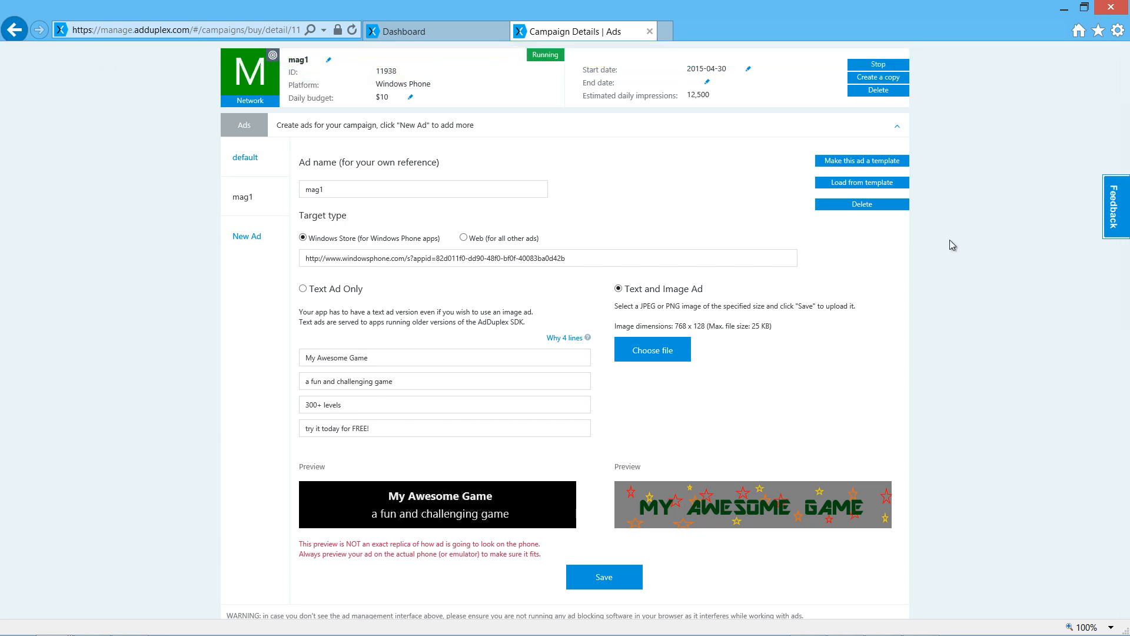
{"action": "scroll", "coordinate": [1125, 167], "scroll_direction": "up", "scroll_amount": 3}
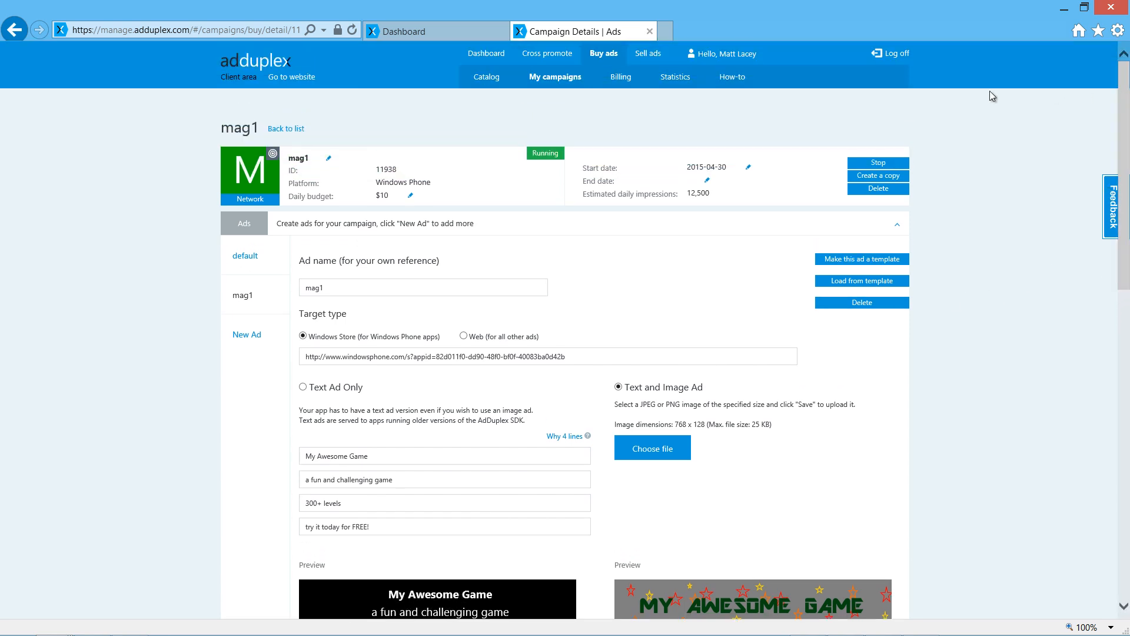
Return to the campaign list and start a new direct campaign by choosing an app from the catalog.
{"action": "left_click", "coordinate": [286, 129]}
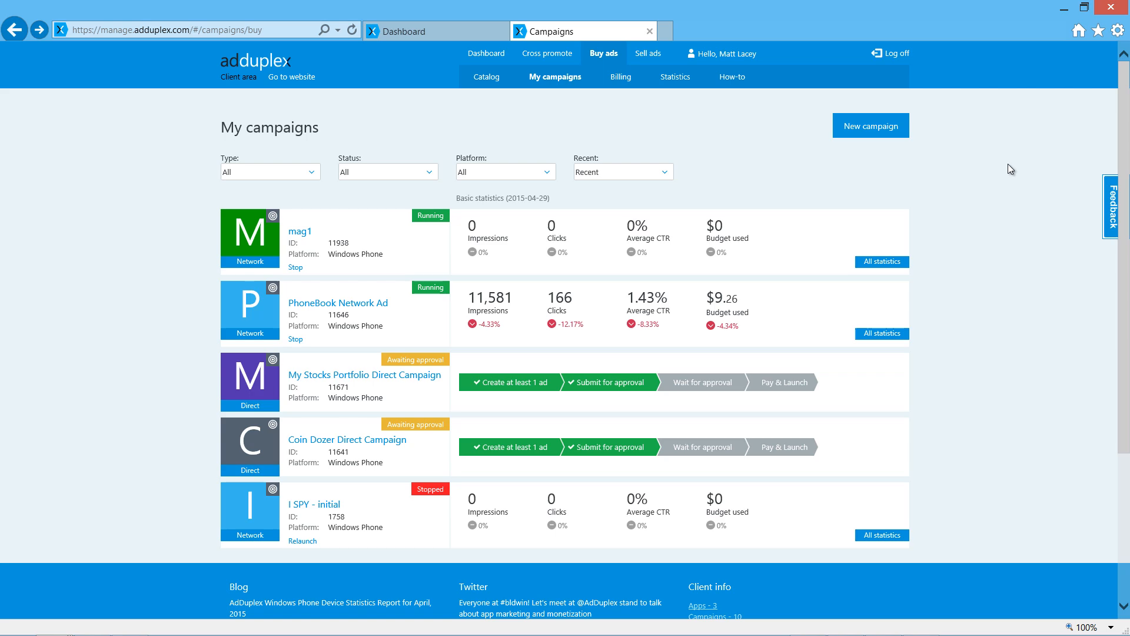
{"action": "left_click", "coordinate": [857, 129]}
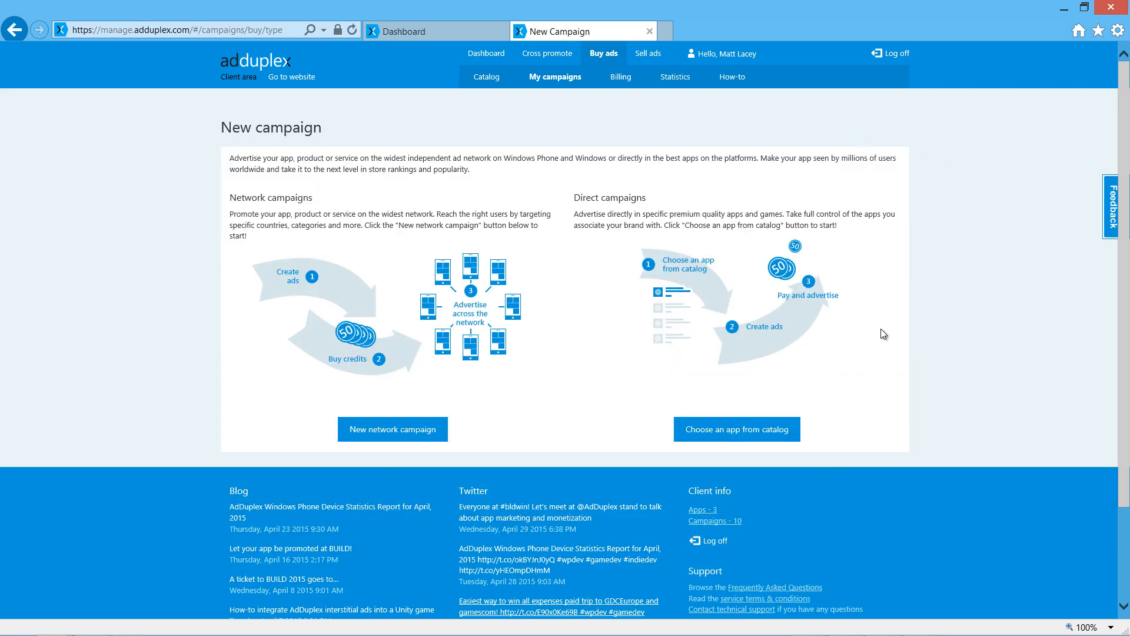
{"action": "left_click", "coordinate": [793, 438]}
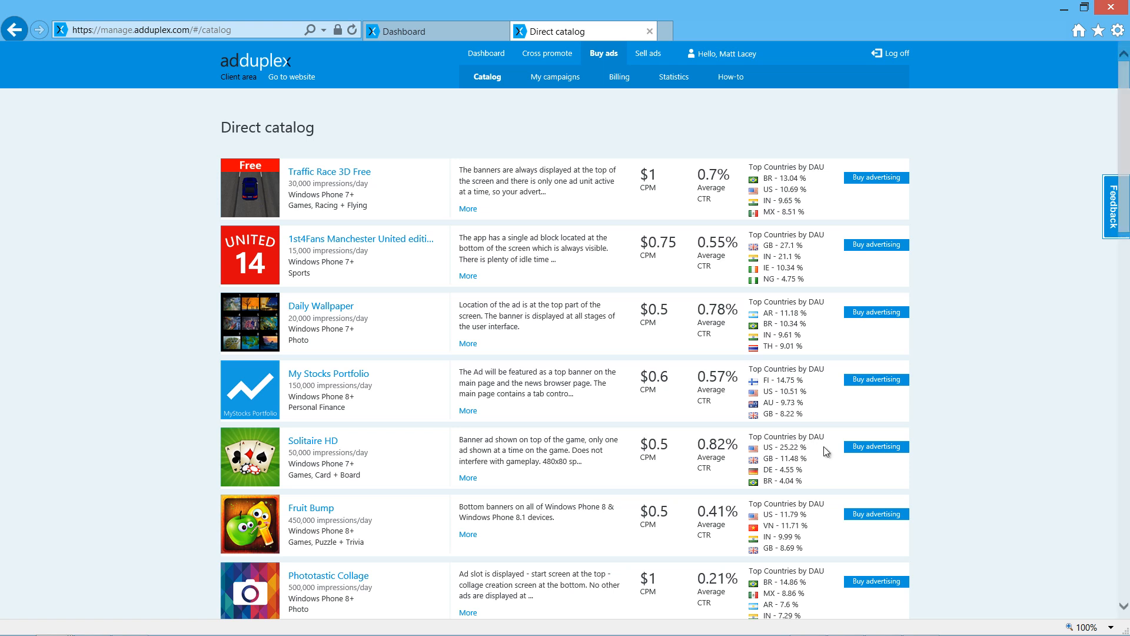
Find Coin Dozer in the direct catalog and open the form for buying advertising in this app.
{"action": "scroll", "coordinate": [960, 334], "scroll_direction": "down", "scroll_amount": 2}
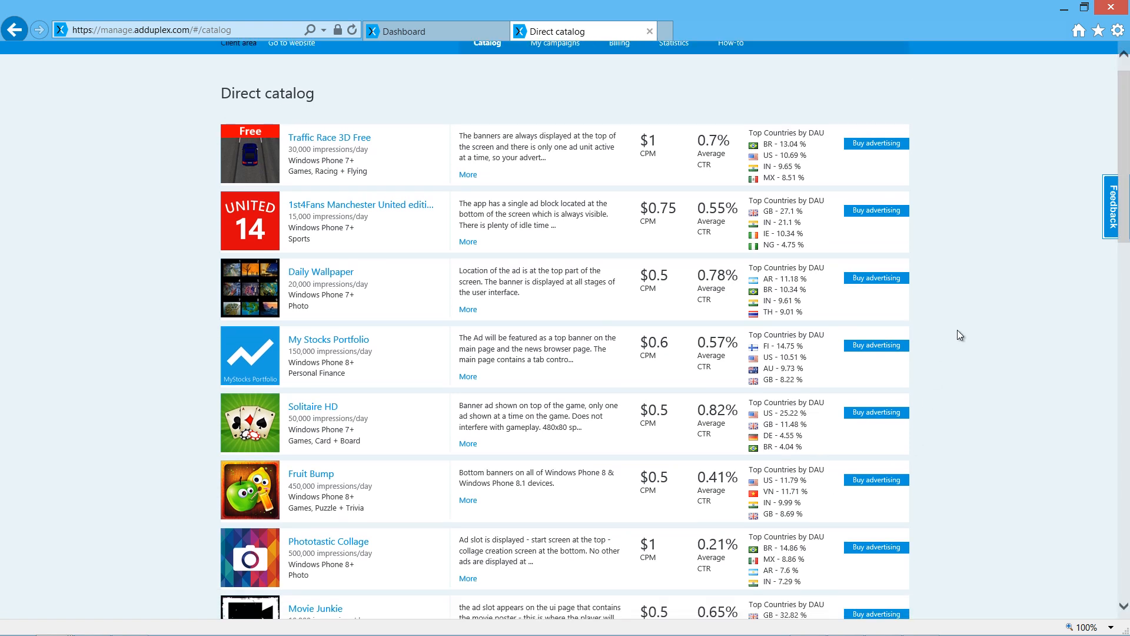
{"action": "scroll", "coordinate": [957, 329], "scroll_direction": "down", "scroll_amount": 3}
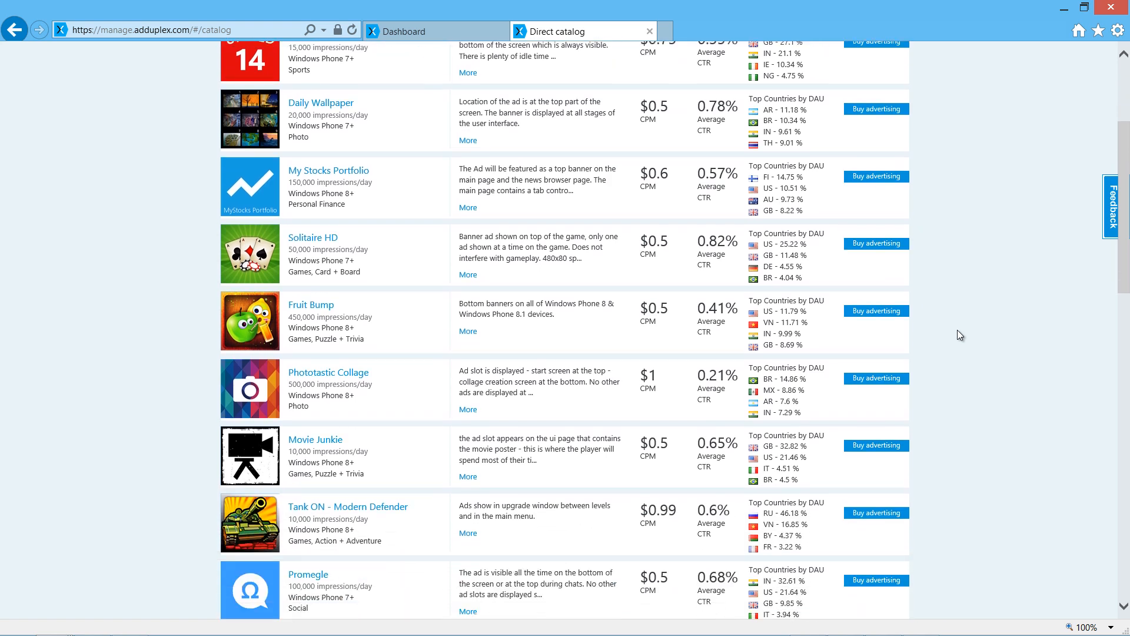
{"action": "scroll", "coordinate": [957, 334], "scroll_direction": "down", "scroll_amount": 1}
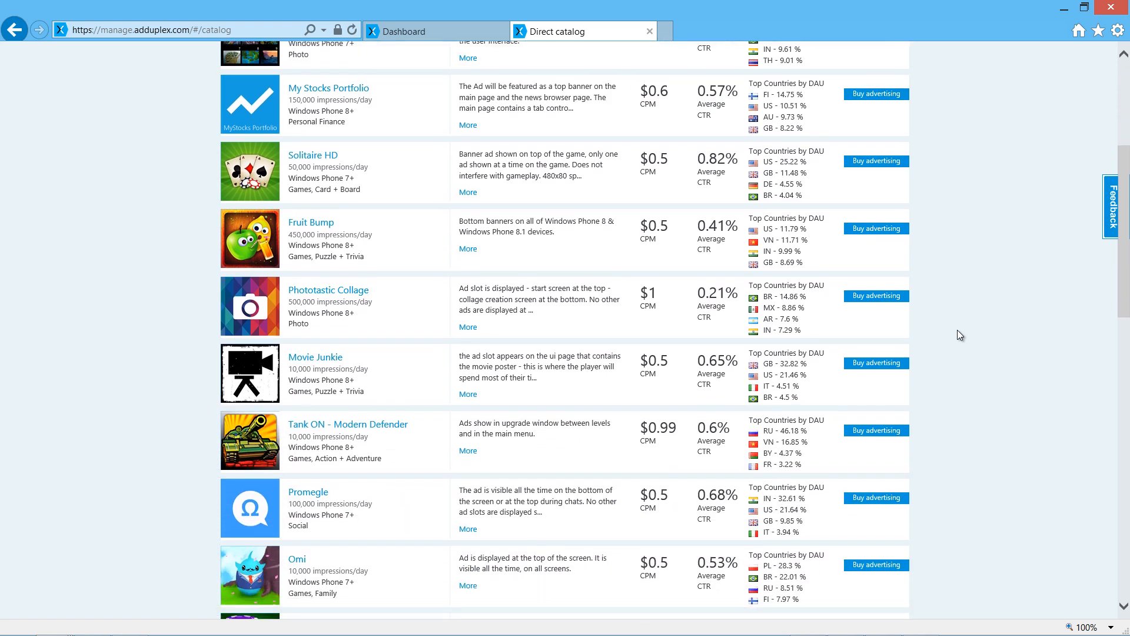
{"action": "scroll", "coordinate": [957, 334], "scroll_direction": "down", "scroll_amount": 1}
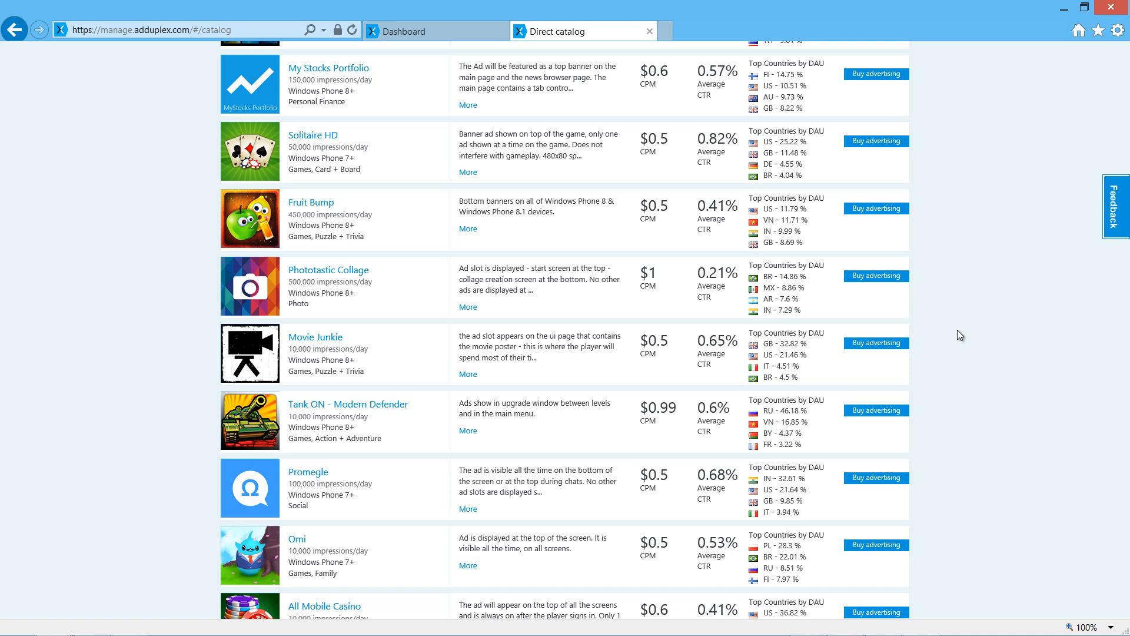
{"action": "scroll", "coordinate": [958, 330], "scroll_direction": "down", "scroll_amount": 4}
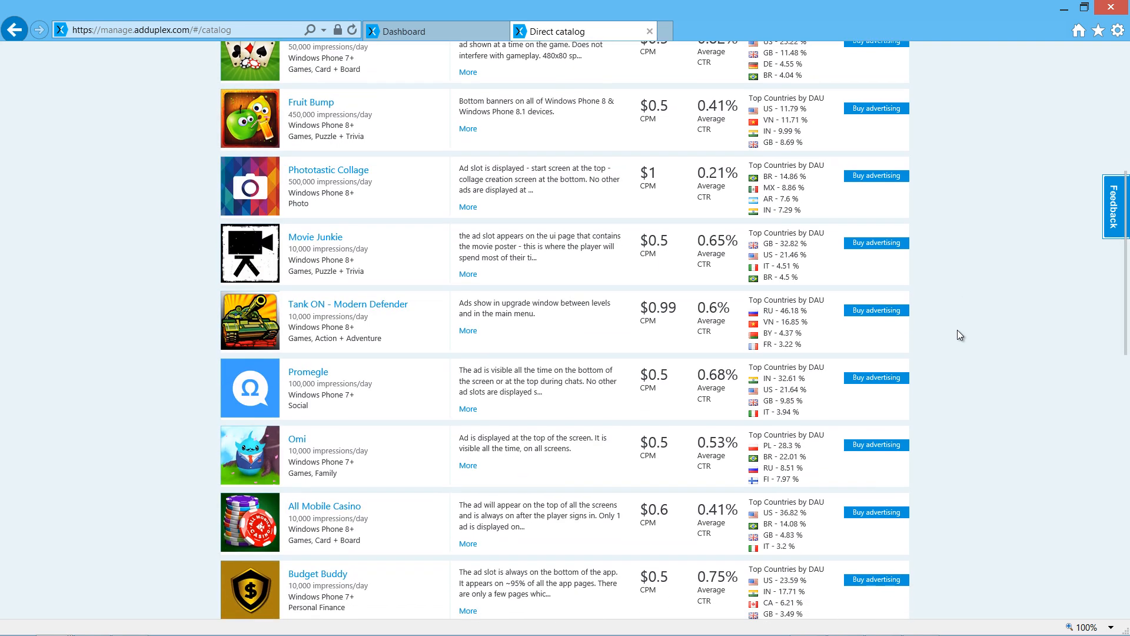
{"action": "scroll", "coordinate": [957, 335], "scroll_direction": "down", "scroll_amount": 2}
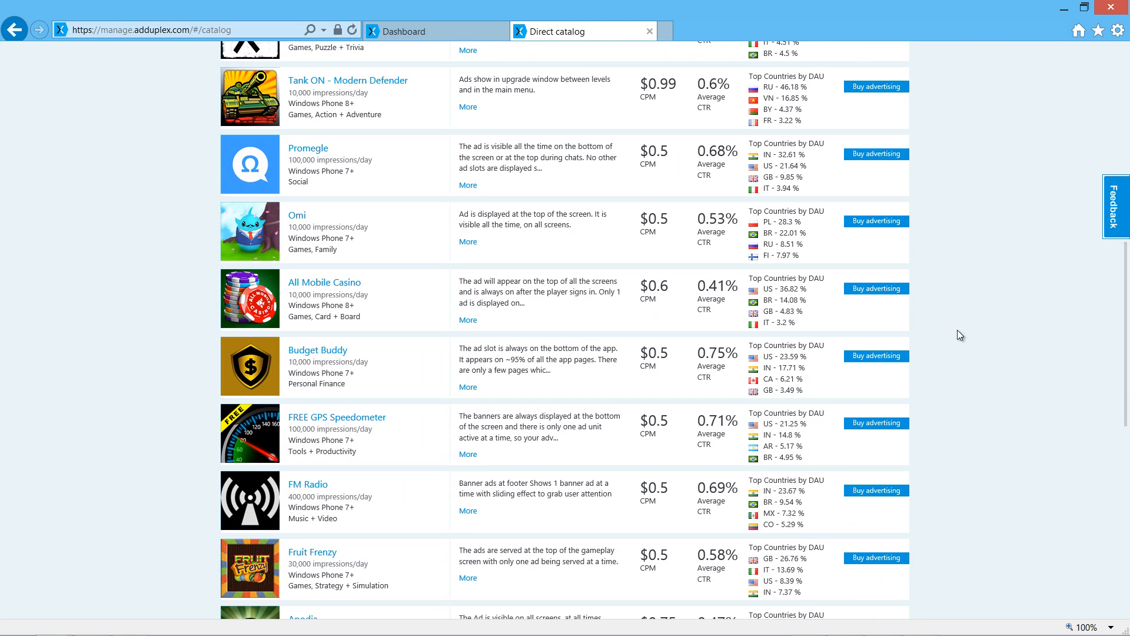
{"action": "scroll", "coordinate": [957, 335], "scroll_direction": "down", "scroll_amount": 5}
{"action": "scroll", "coordinate": [958, 331], "scroll_direction": "down", "scroll_amount": 2}
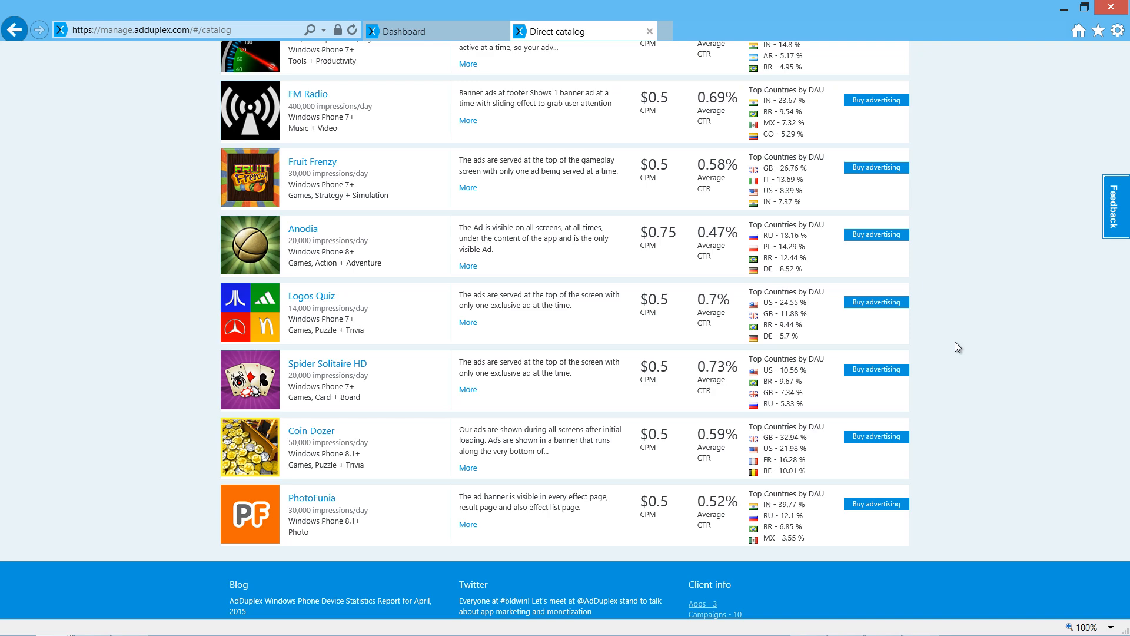
{"action": "left_click", "coordinate": [865, 439]}
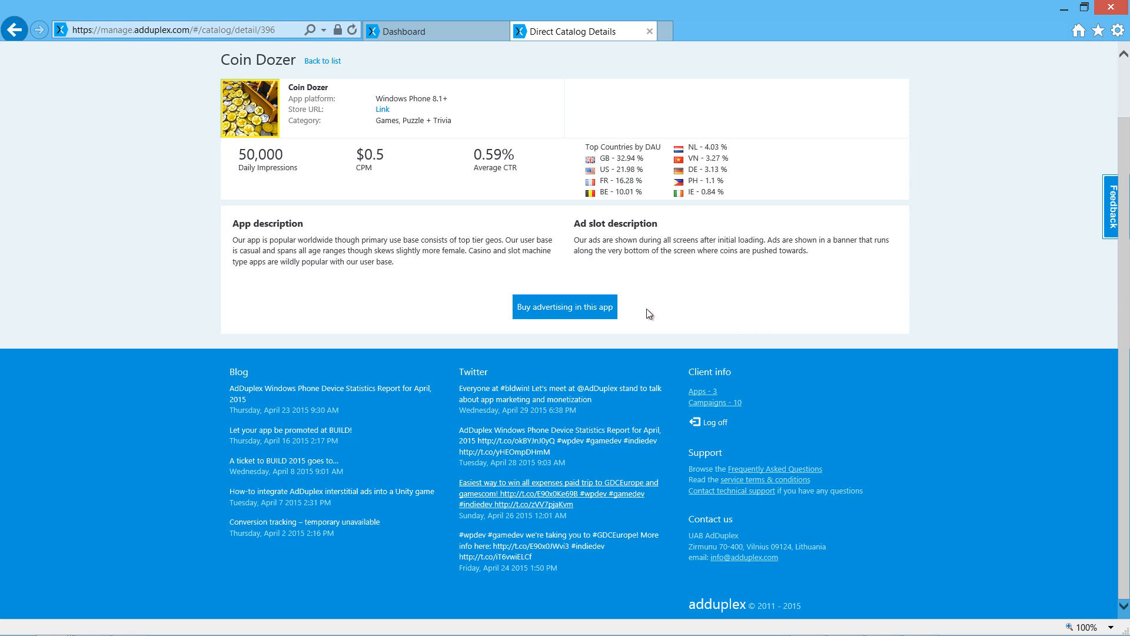
{"action": "left_click", "coordinate": [577, 318]}
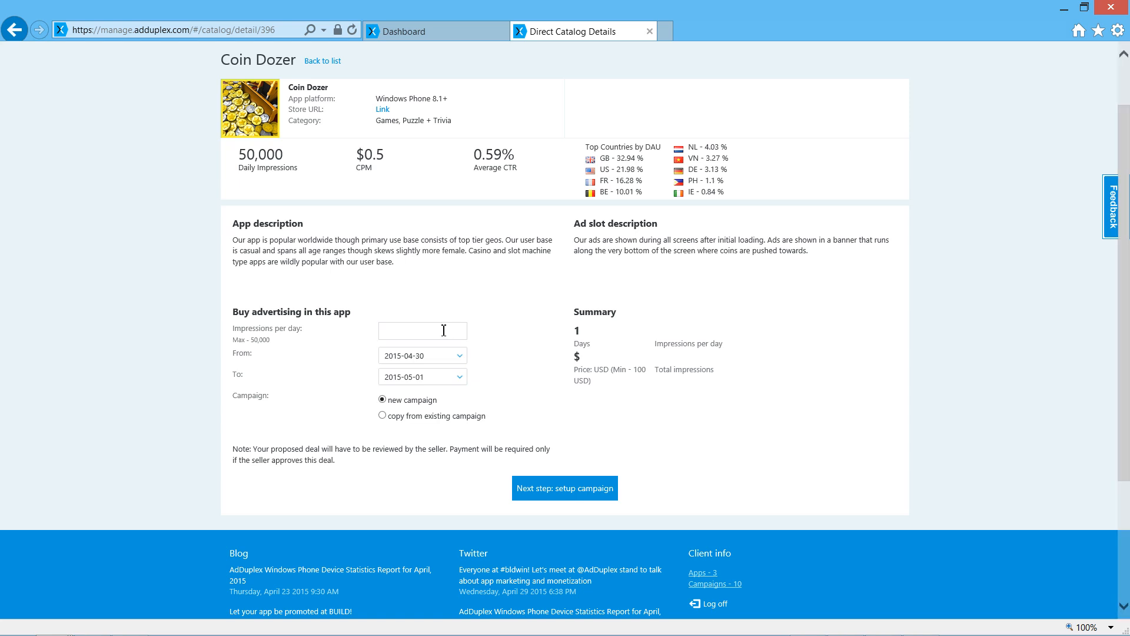
Request 10000 impressions per day in Coin Dozer, running from 2015-04-30 to 2015-05-20.
{"action": "type", "text": "10000"}
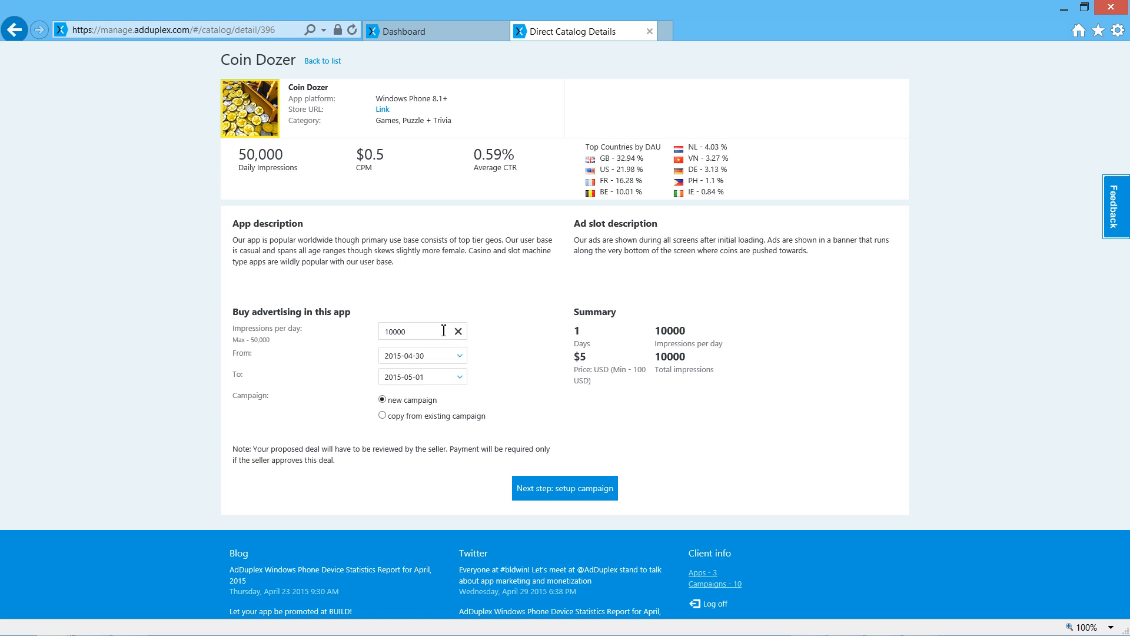
{"action": "left_click", "coordinate": [460, 356]}
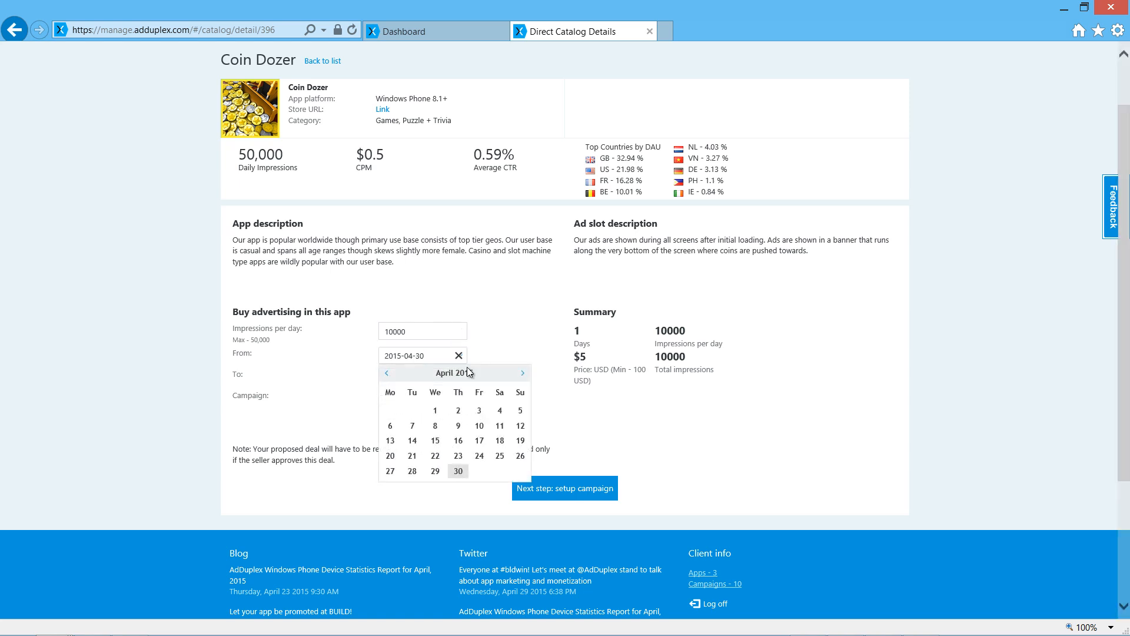
{"action": "left_click", "coordinate": [524, 374]}
{"action": "left_click", "coordinate": [459, 471]}
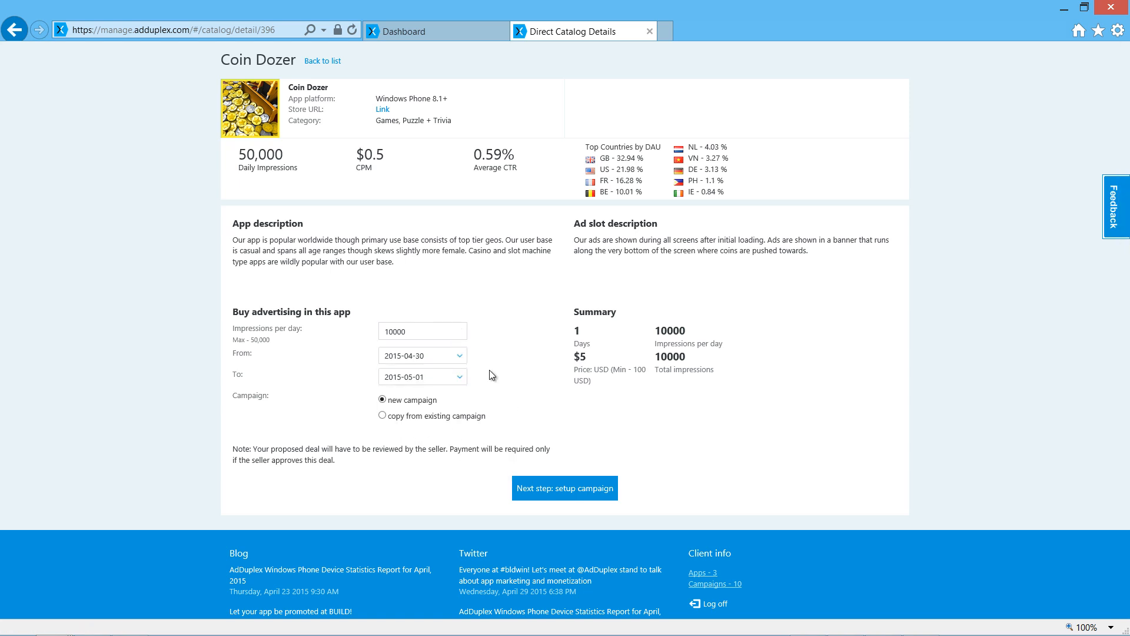
{"action": "left_click", "coordinate": [459, 378]}
{"action": "left_click", "coordinate": [435, 477]}
Copy the campaign from the existing Coin Dozer Direct Campaign and proceed to campaign setup.
{"action": "left_click", "coordinate": [461, 414]}
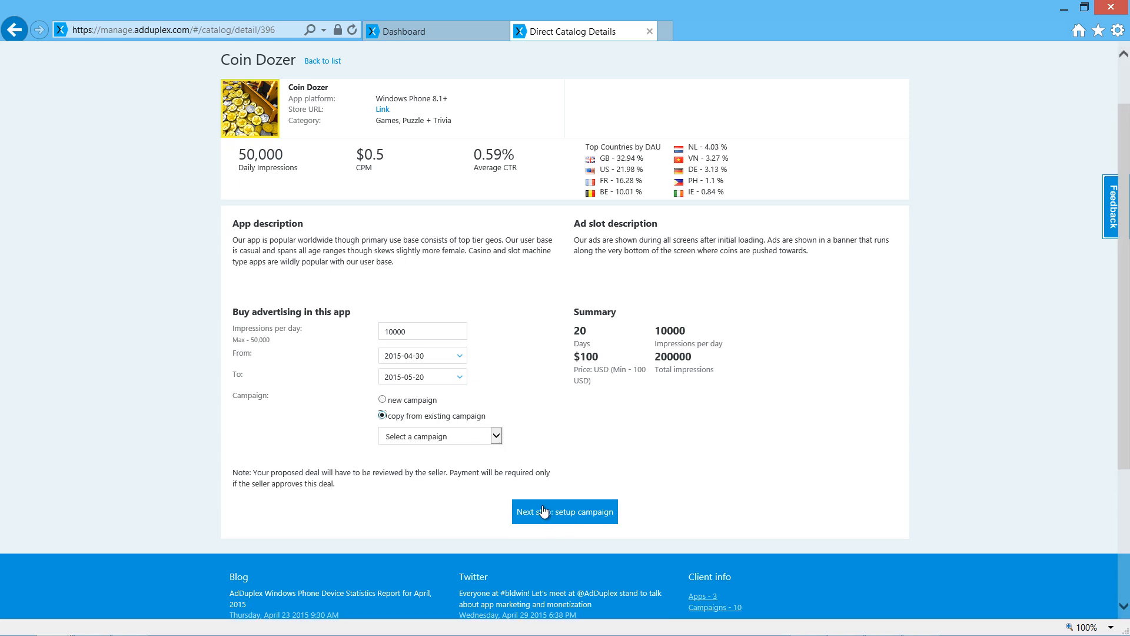
{"action": "left_click", "coordinate": [496, 437]}
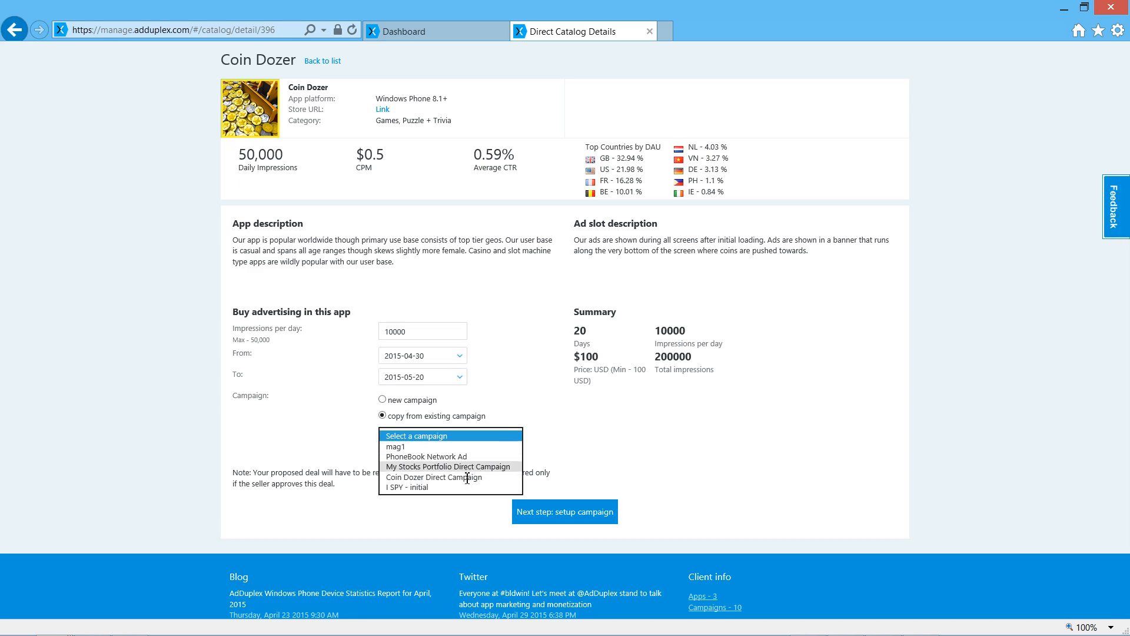
{"action": "left_click", "coordinate": [465, 478]}
{"action": "left_click", "coordinate": [587, 512]}
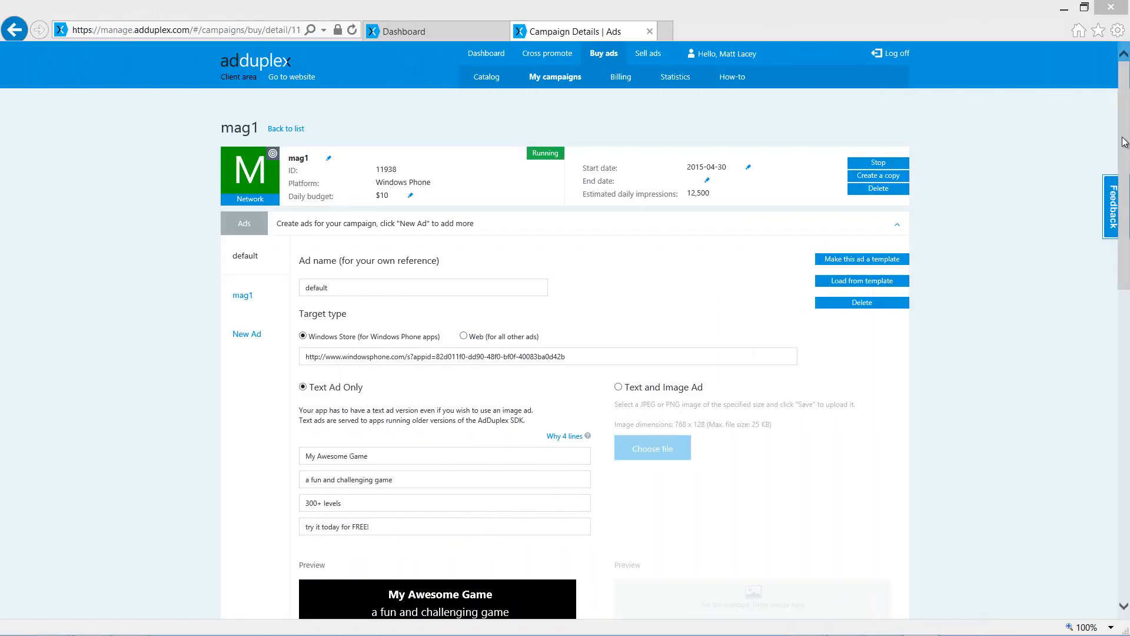
Limit the mag1 campaign's country targeting to France, Canada and French Guiana.
{"action": "left_click_drag", "start_coordinate": [1124, 142], "coordinate": [1117, 382]}
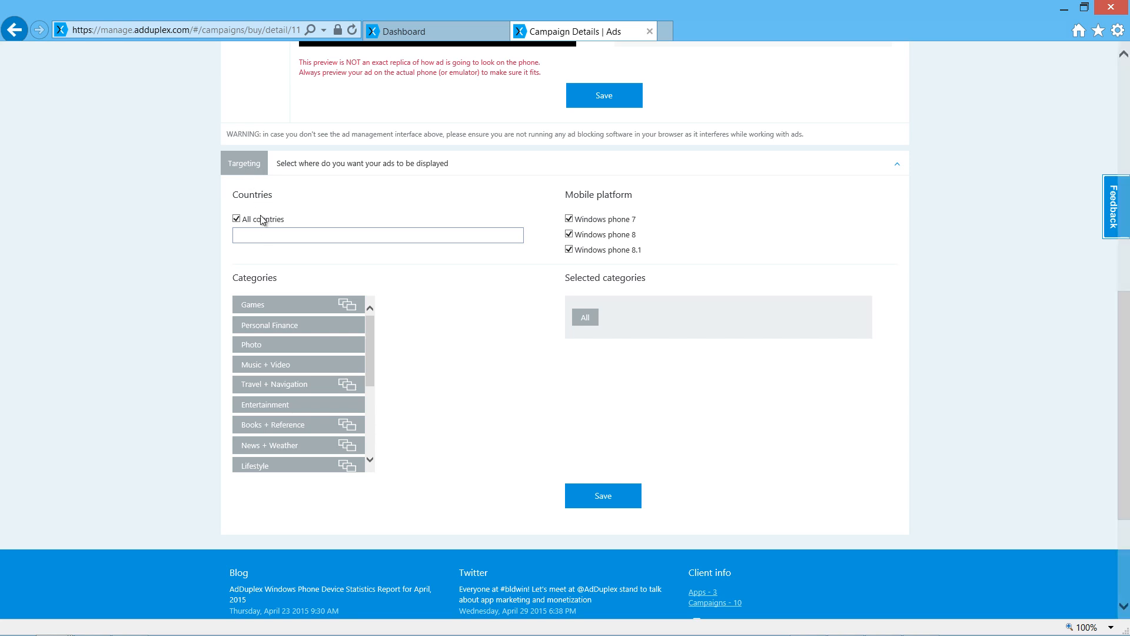
{"action": "left_click", "coordinate": [261, 234]}
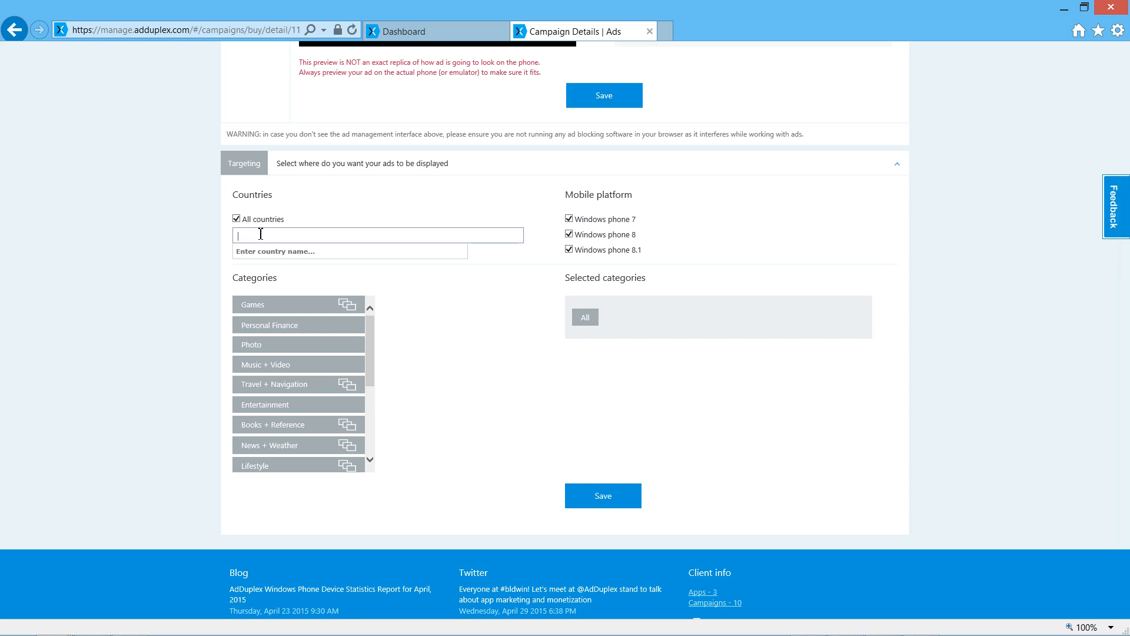
{"action": "type", "text": "France"}
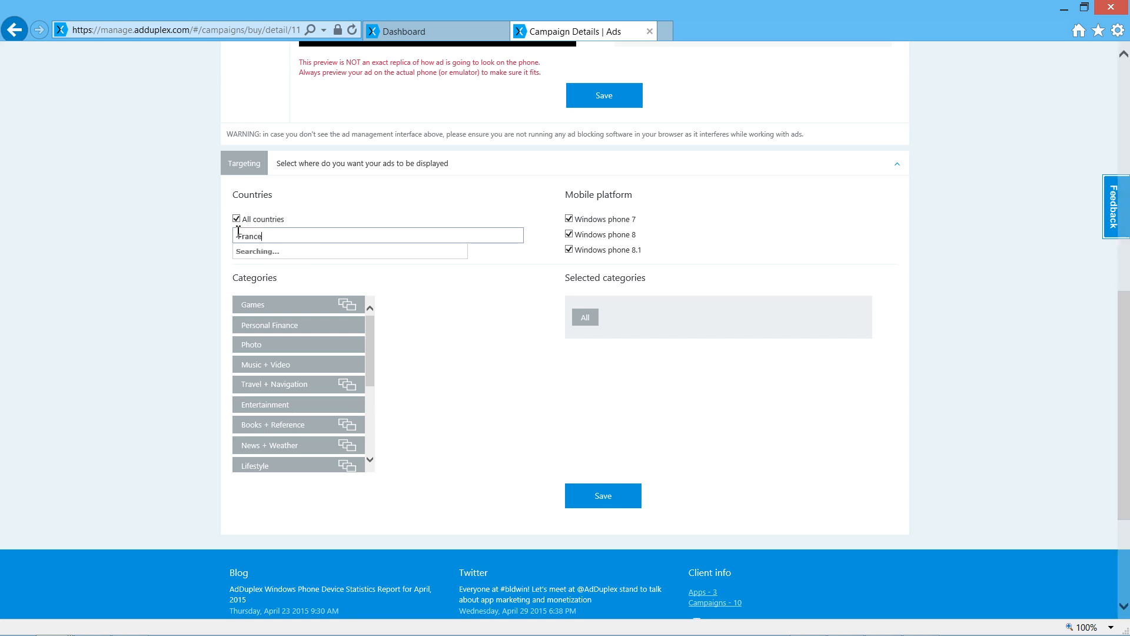
{"action": "key", "text": "Return"}
{"action": "type", "text": "cana"}
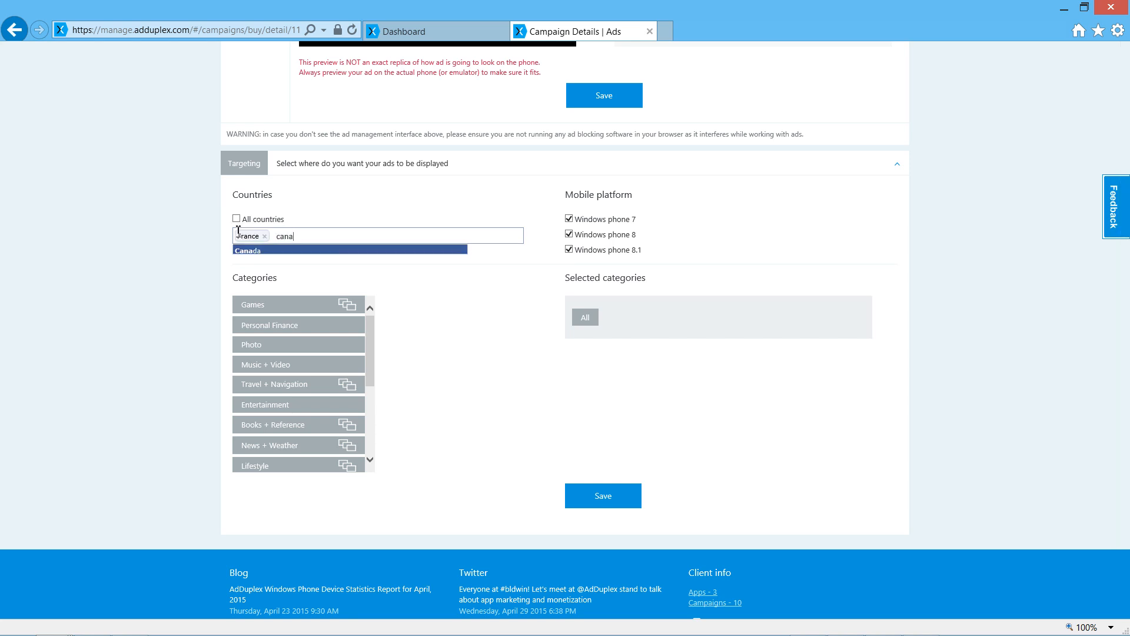
{"action": "key", "text": "Return"}
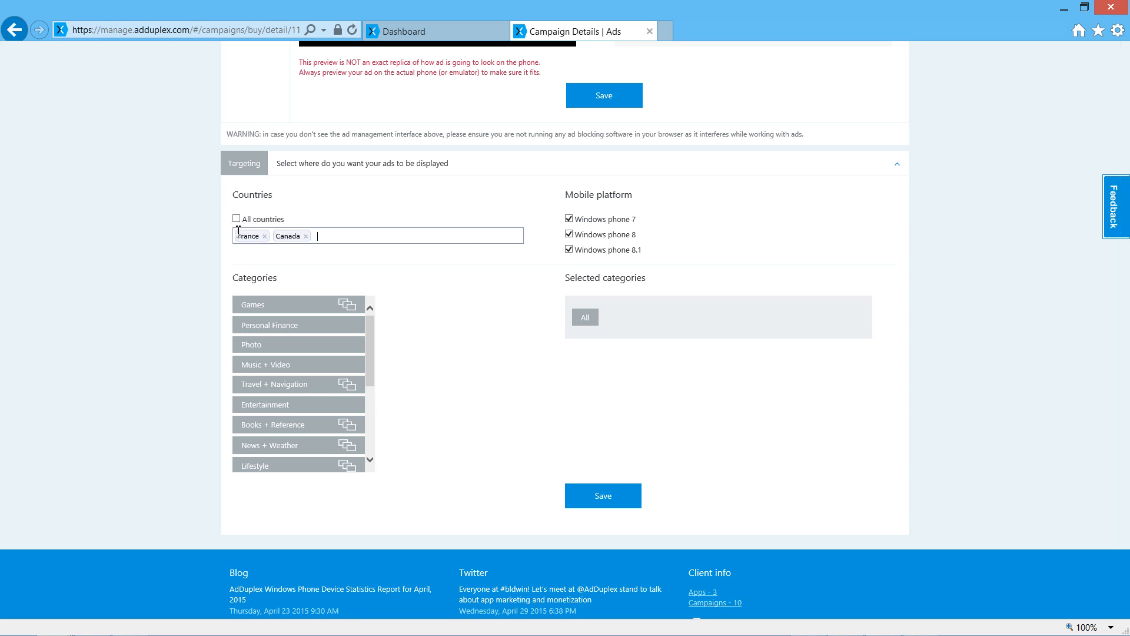
{"action": "type", "text": "fren"}
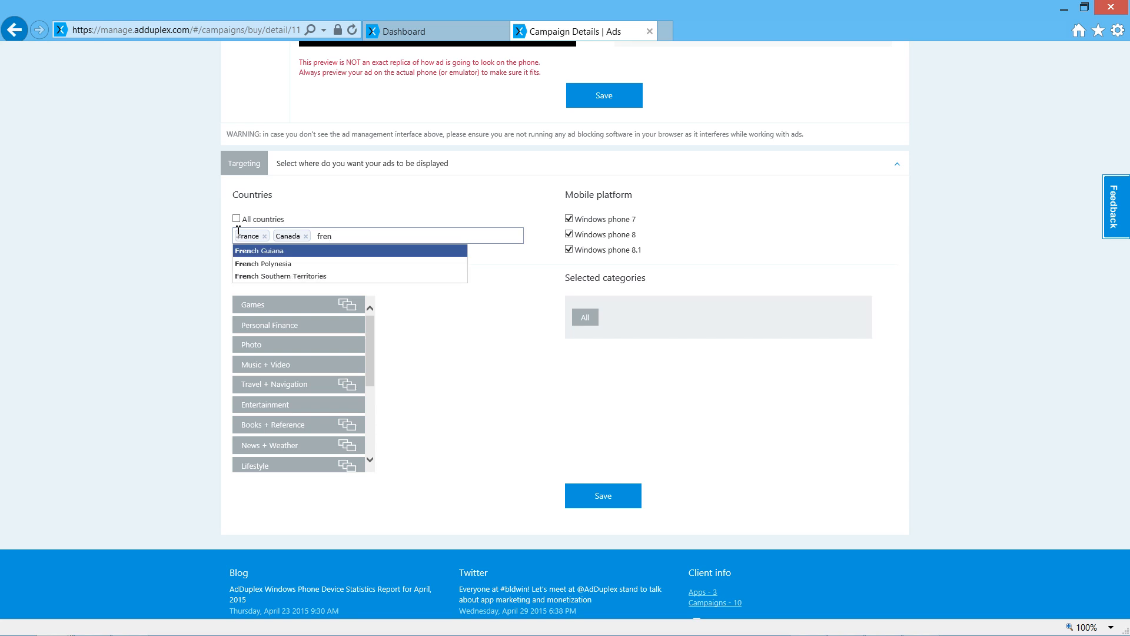
{"action": "key", "text": "Return"}
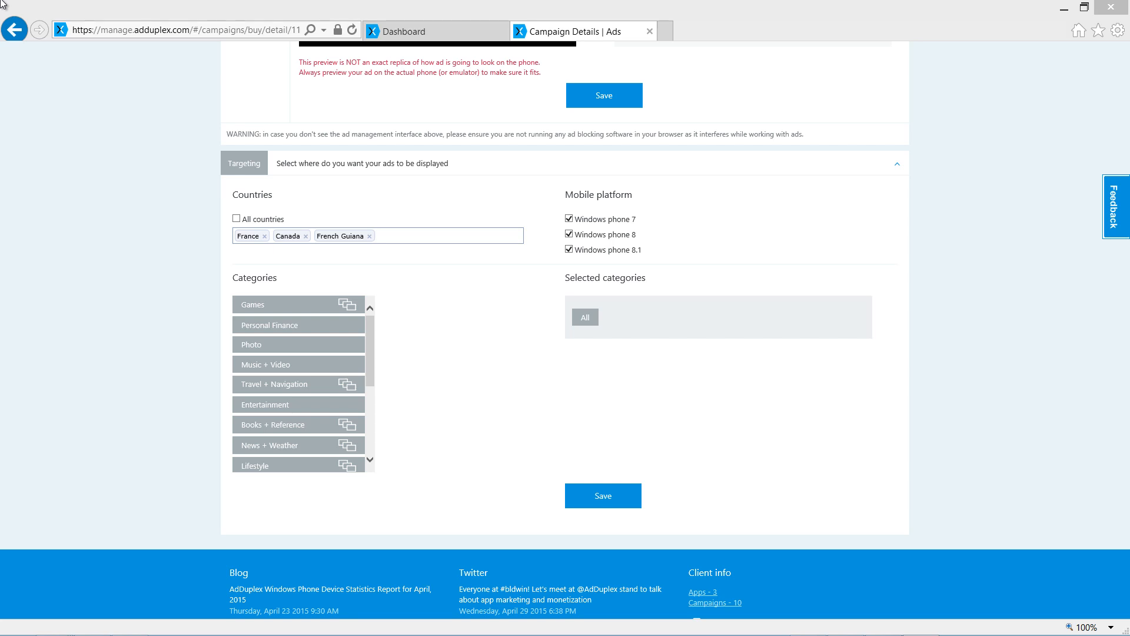
Exclude Windows phone 7 and Windows phone 8 from the campaign's mobile platform targeting.
{"action": "left_click", "coordinate": [107, 223]}
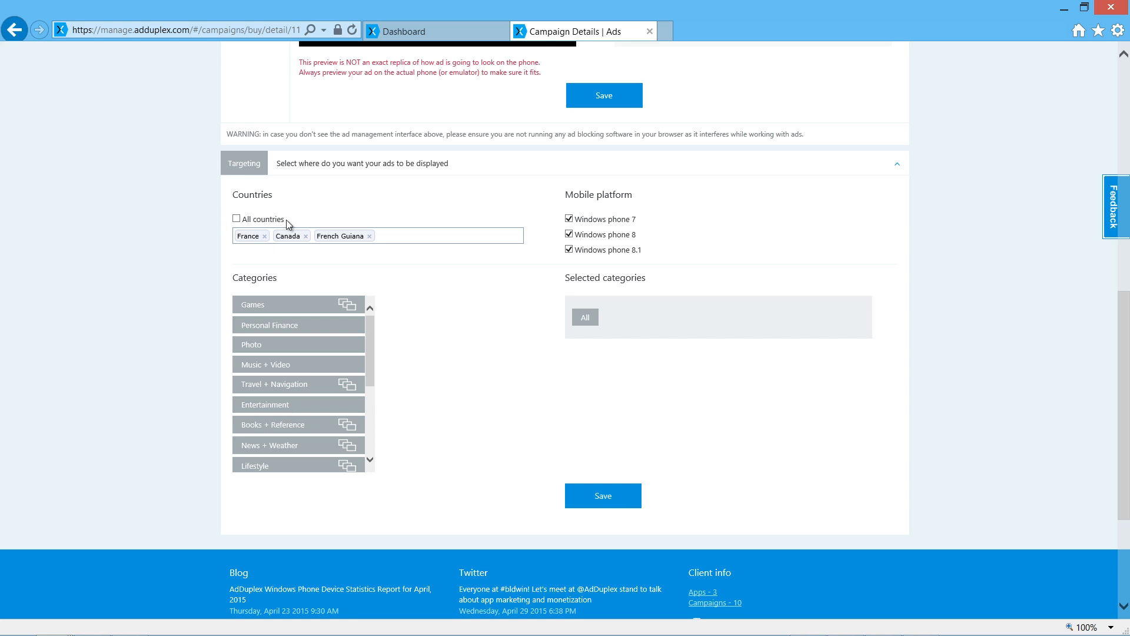
{"action": "left_click", "coordinate": [596, 223]}
{"action": "left_click", "coordinate": [588, 237]}
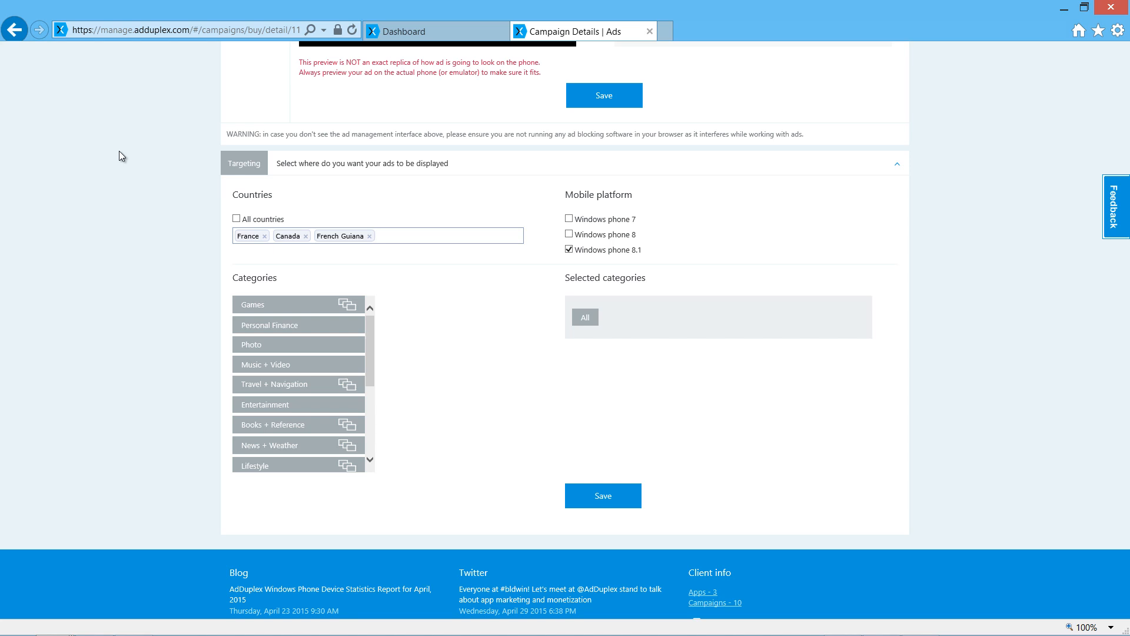
{"action": "key", "text": "alt+Tab"}
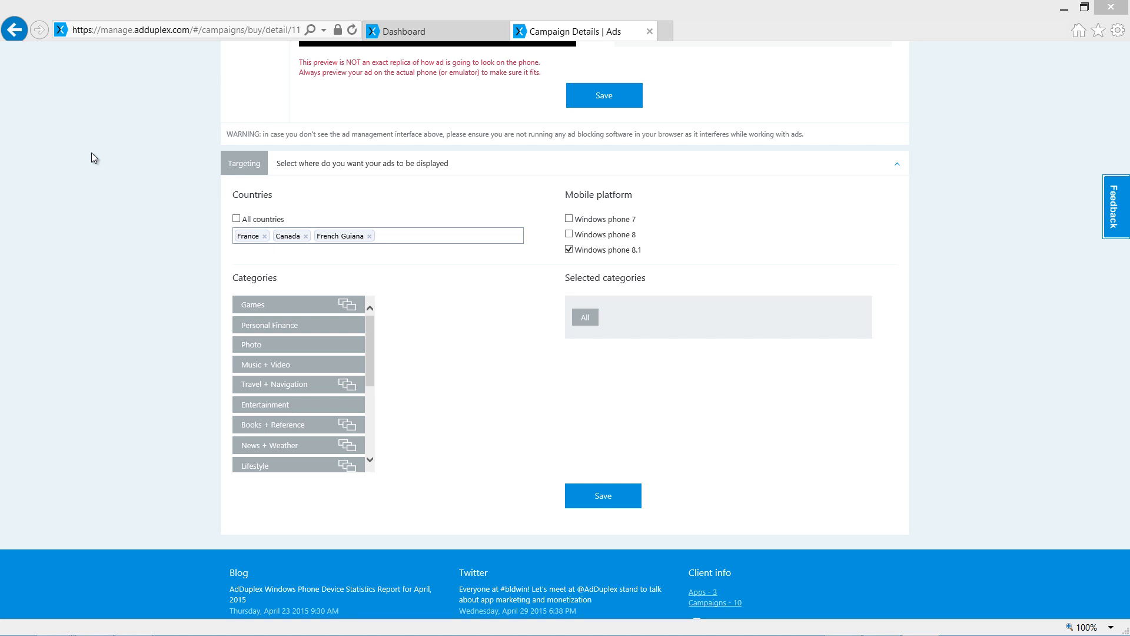
Target the Puzzle + Trivia and Card + Board subcategories of Games, plus the Personal Finance category.
{"action": "left_click", "coordinate": [282, 311]}
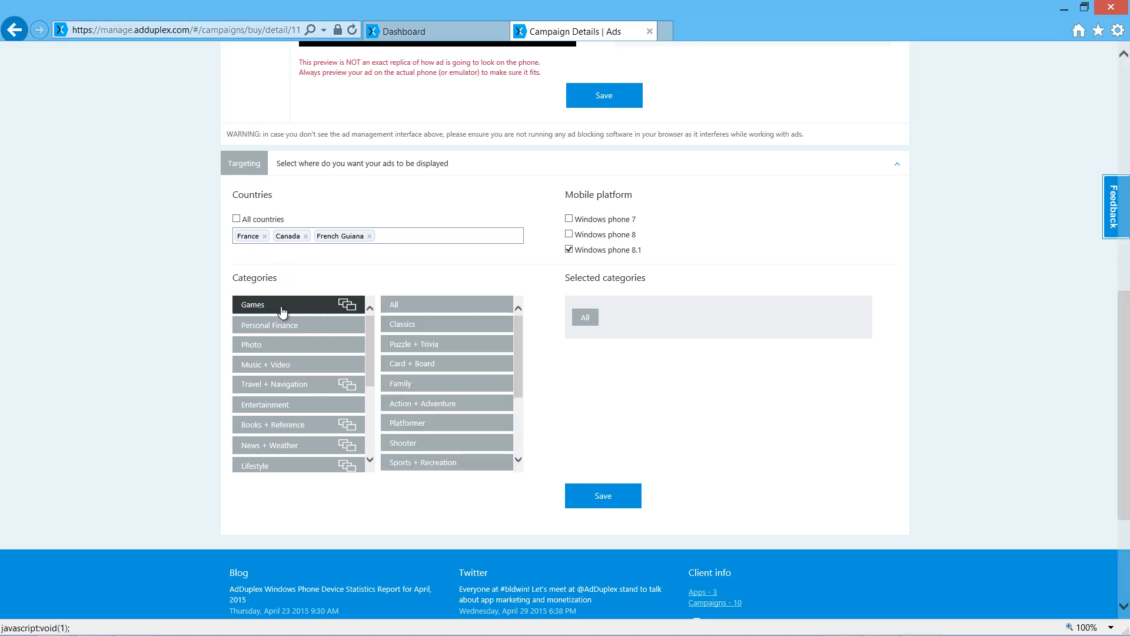
{"action": "left_click", "coordinate": [431, 345]}
{"action": "left_click", "coordinate": [451, 365]}
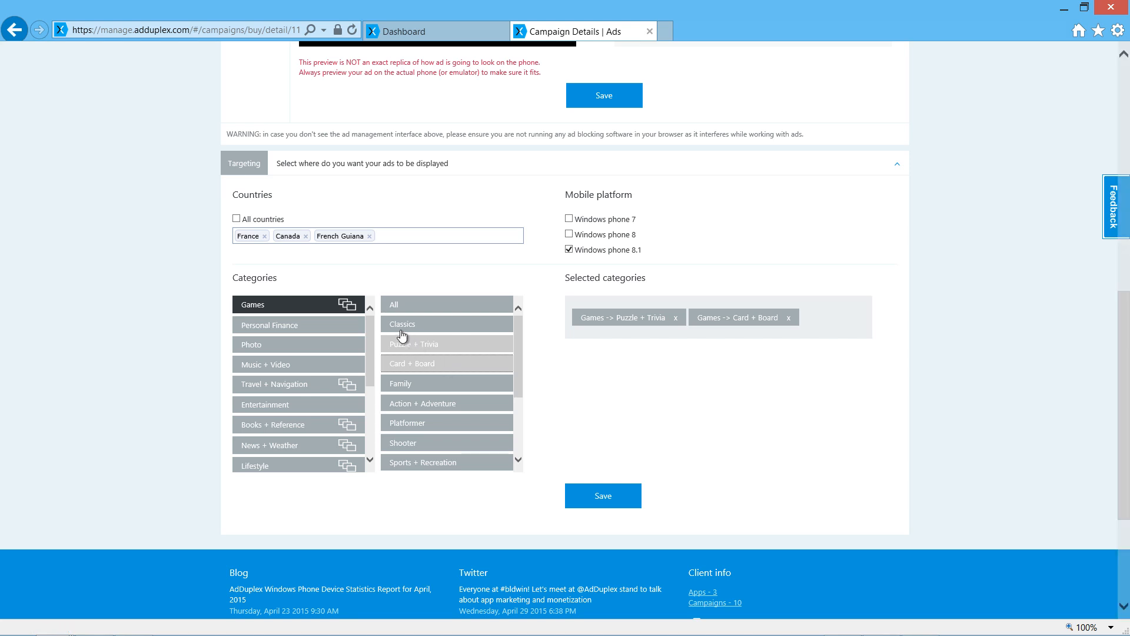
{"action": "left_click", "coordinate": [288, 328]}
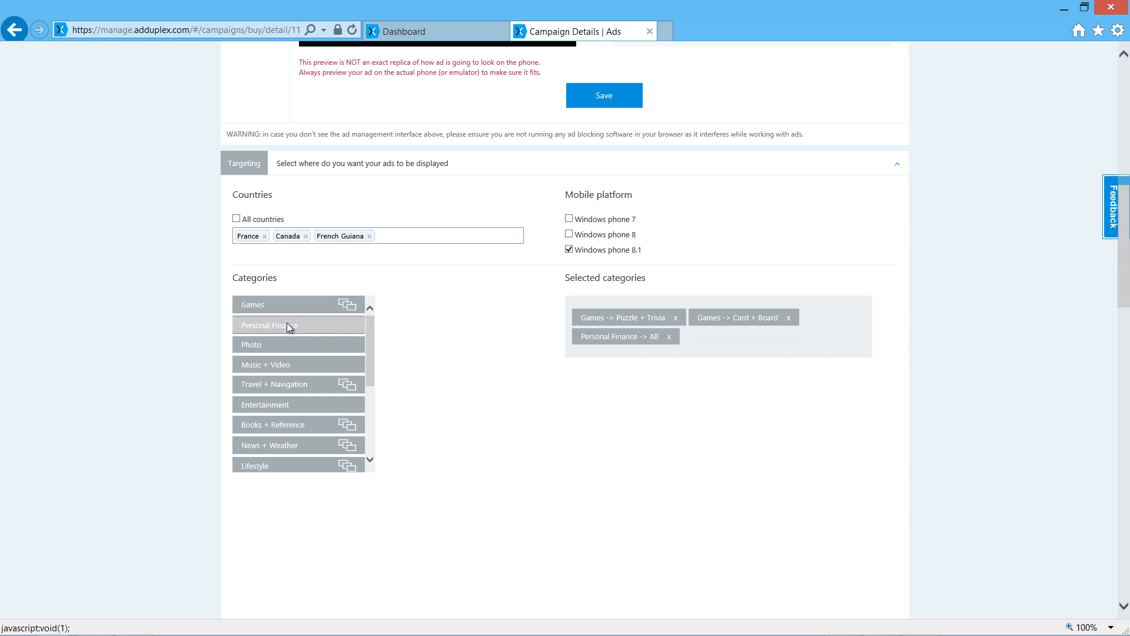